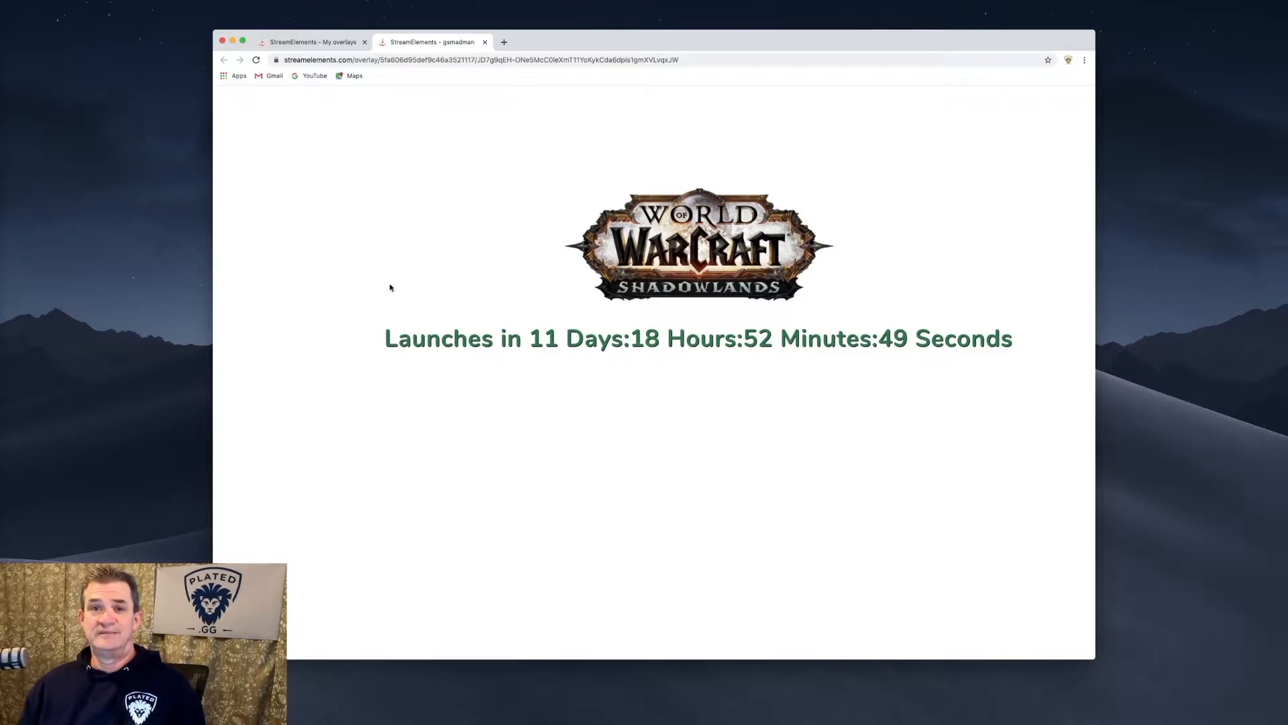
- Create a new blank overlay from the overlays list with a 1080p resolution
{"action": "key", "text": "ctrl+shift+Tab"}
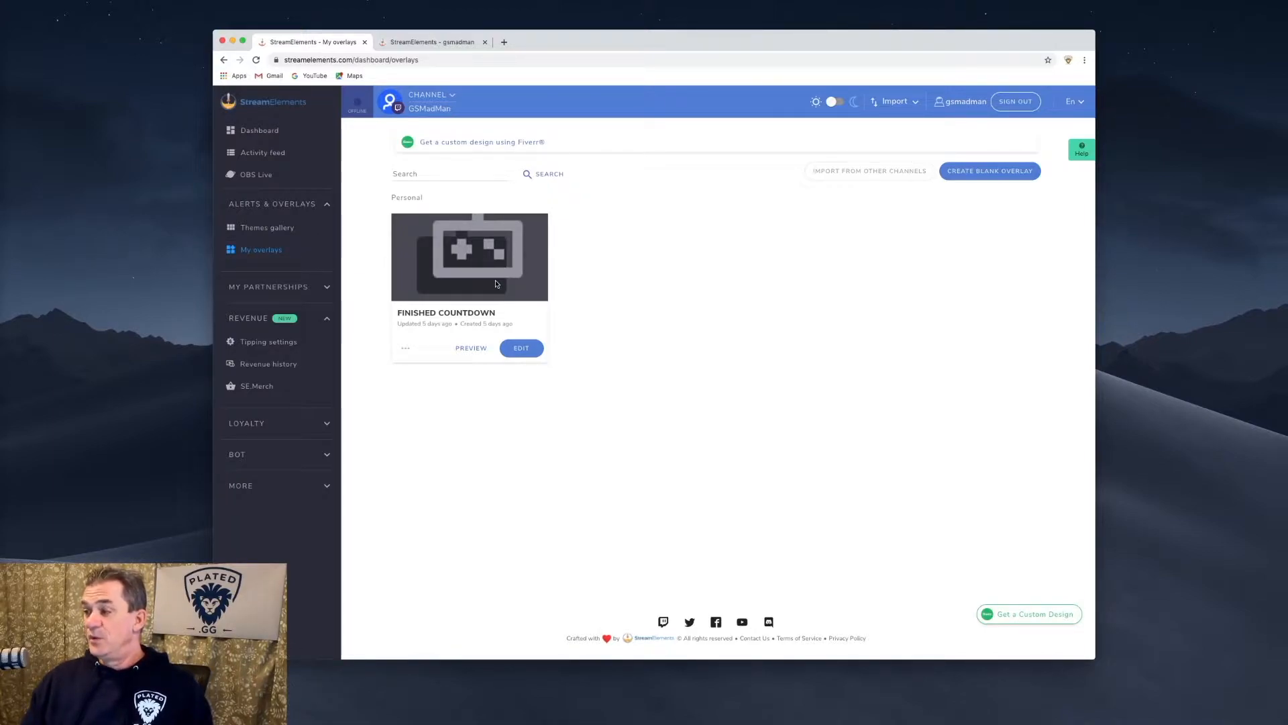
{"action": "left_click", "coordinate": [998, 180]}
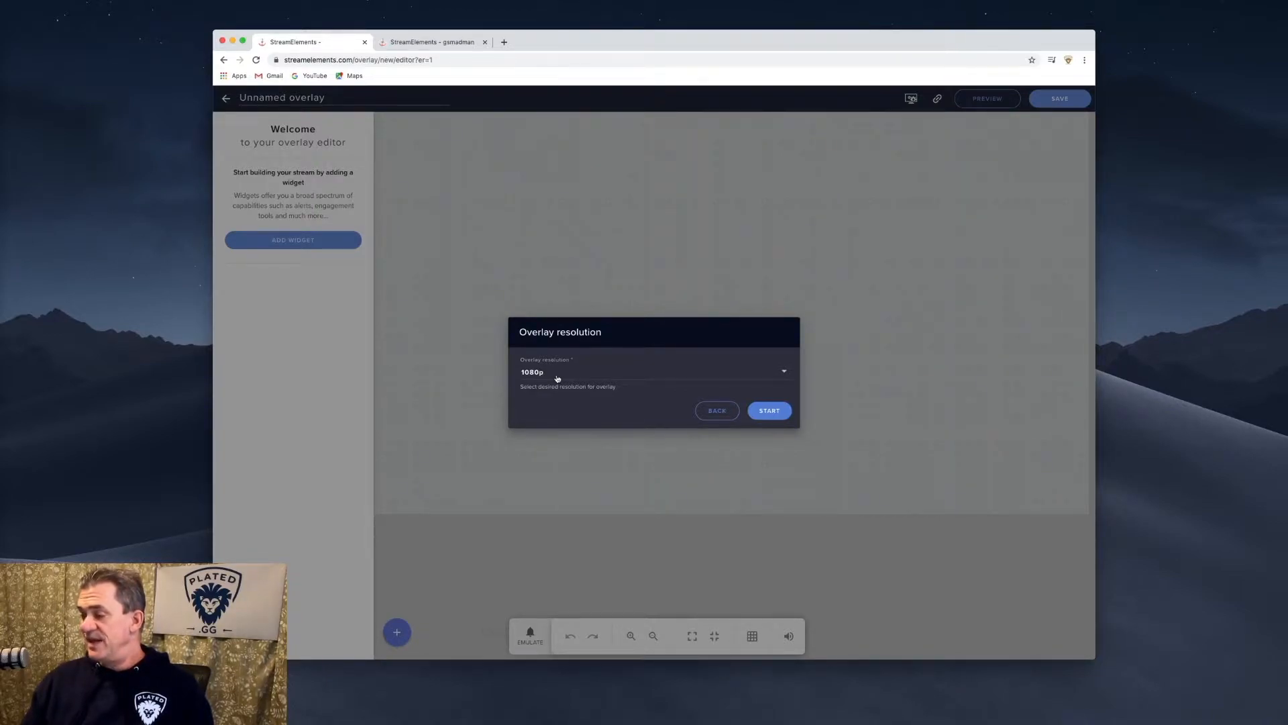
{"action": "left_click", "coordinate": [770, 411]}
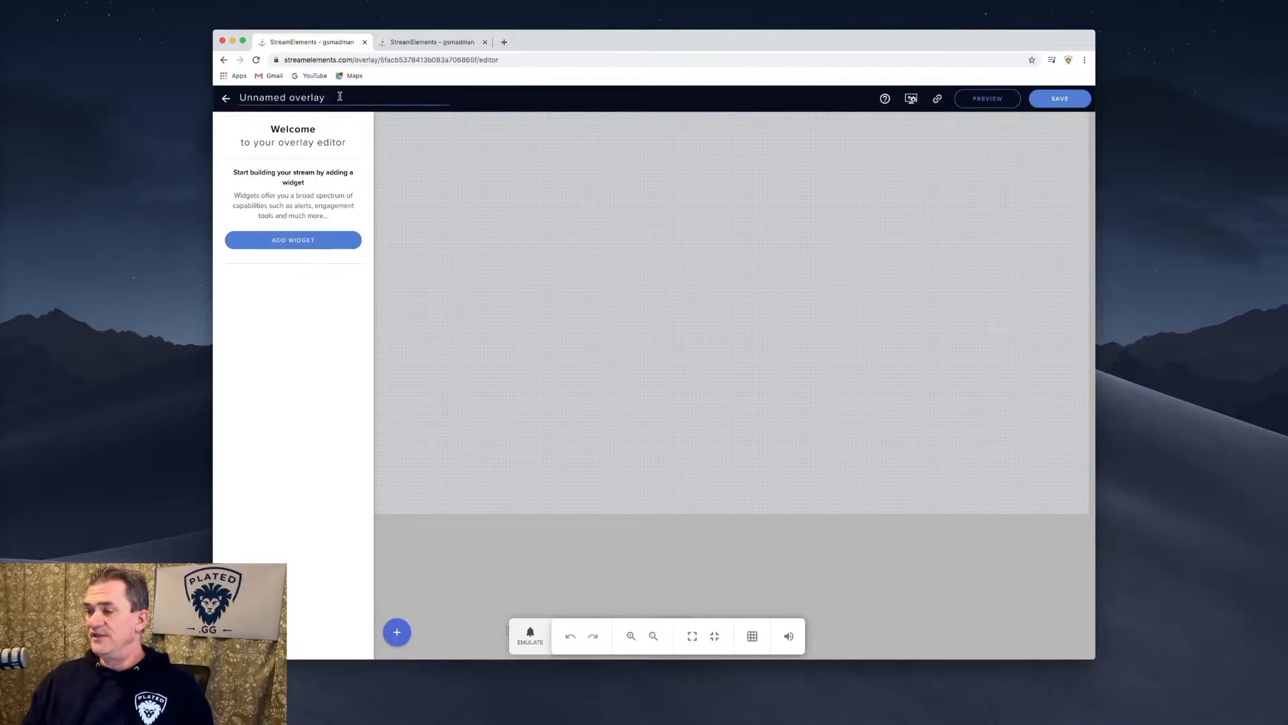
- Rename the unnamed overlay "Shadowlands Launch Timer" and save it
{"action": "left_click_drag", "start_coordinate": [341, 97], "coordinate": [129, 80]}
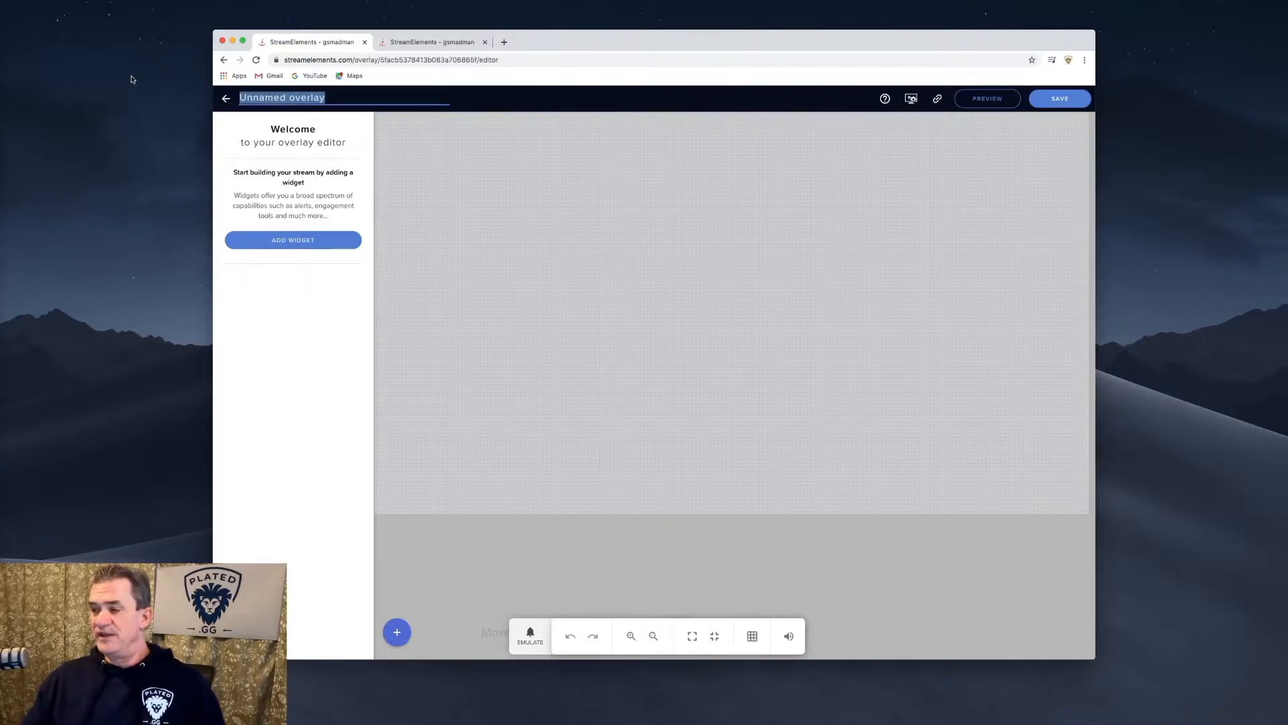
{"action": "type", "text": "Sha"}
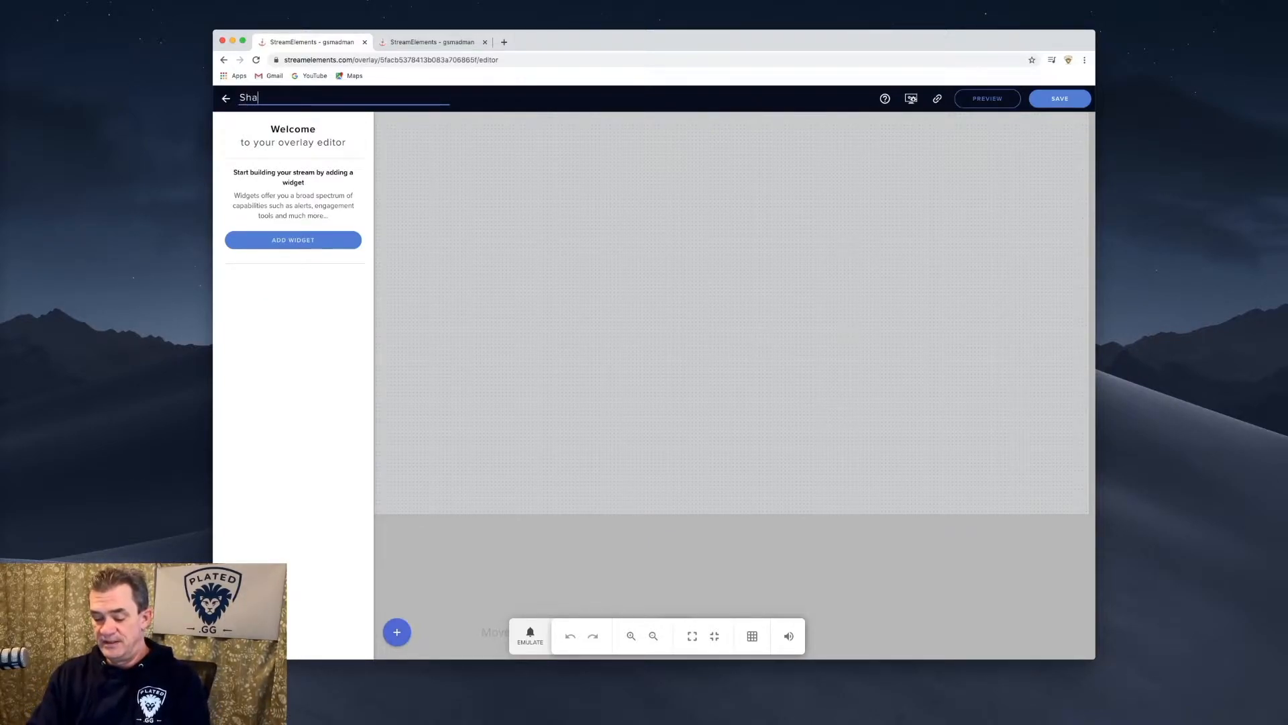
{"action": "type", "text": "dowlands "}
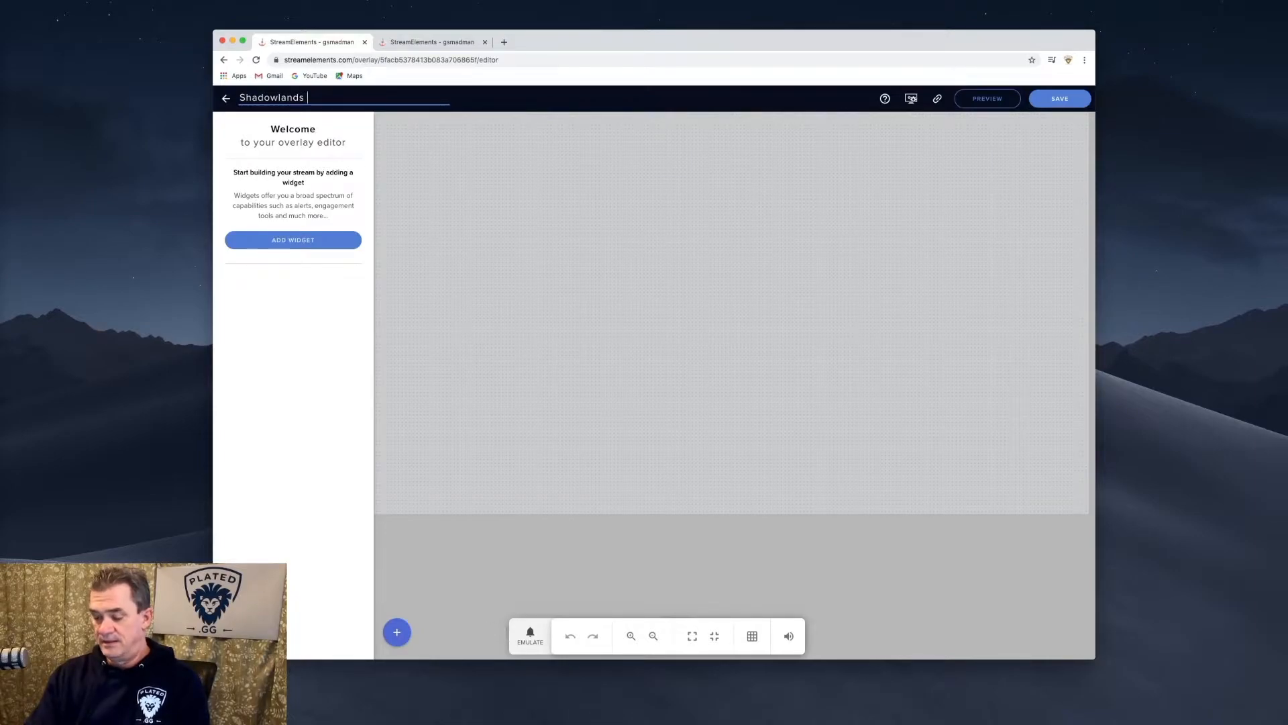
{"action": "type", "text": "Launch Timer"}
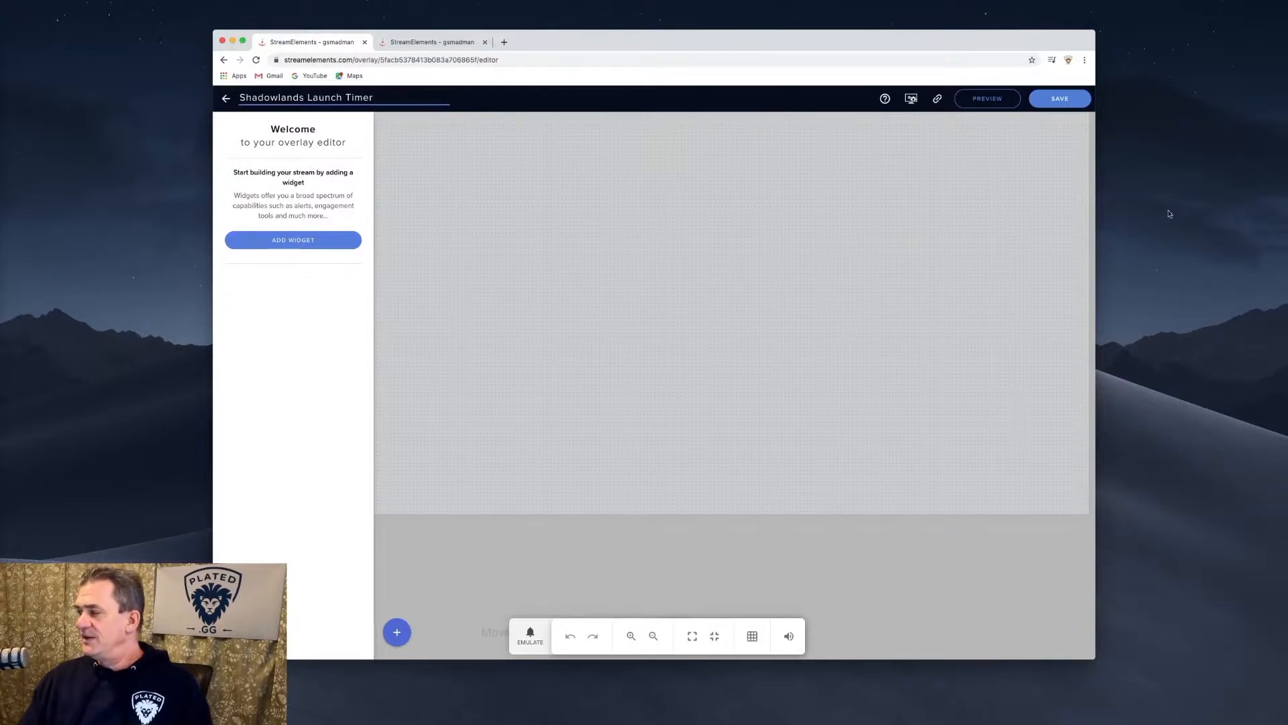
{"action": "left_click", "coordinate": [1078, 104]}
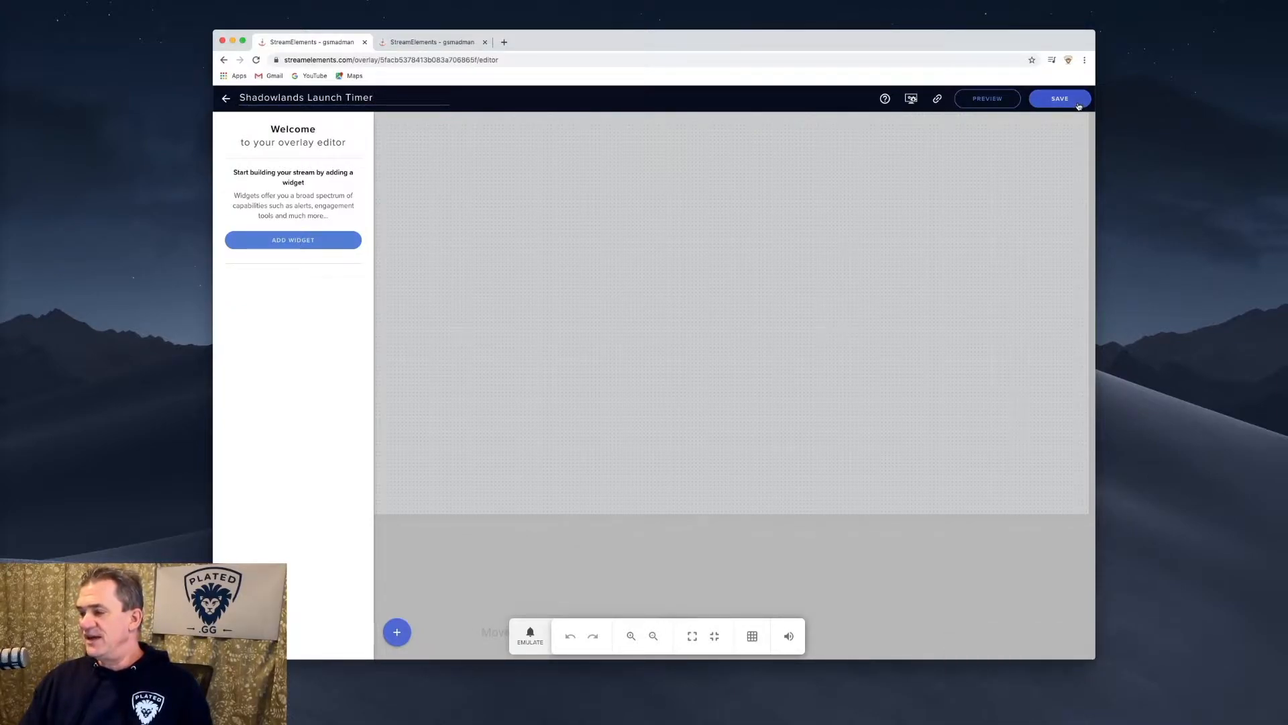
- Add a static image widget to the empty overlay
{"action": "left_click", "coordinate": [334, 243]}
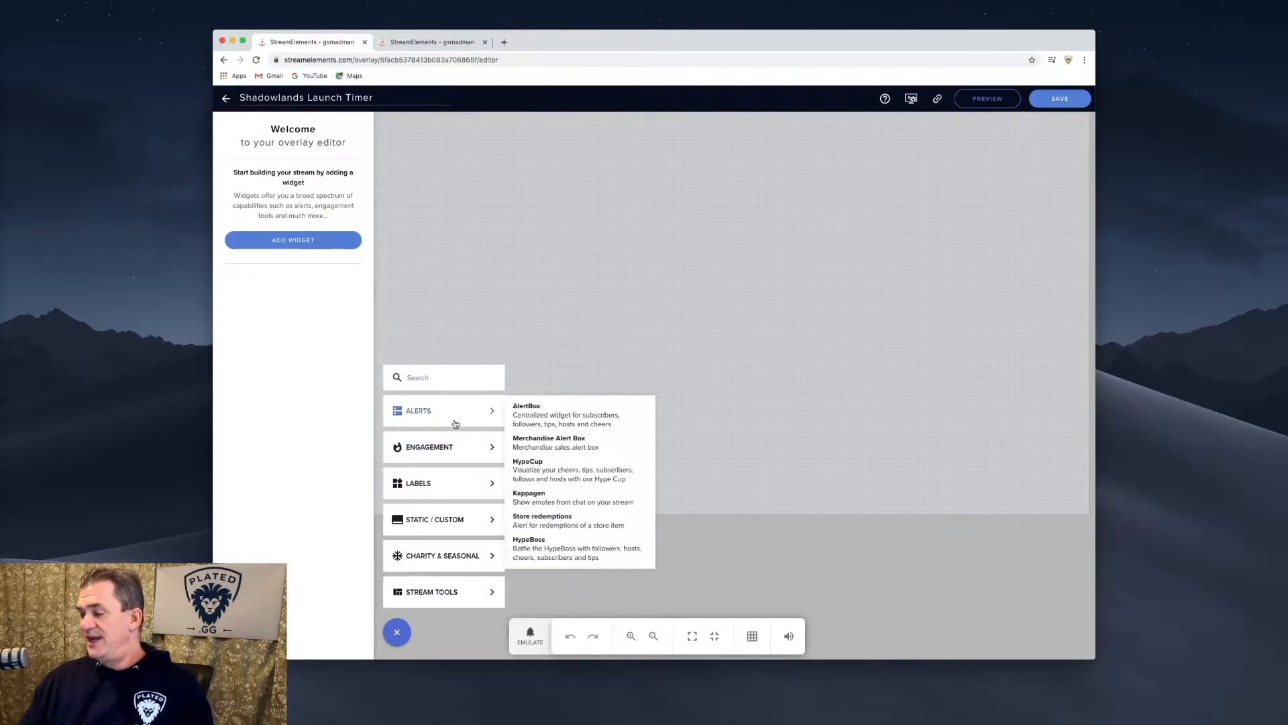
{"action": "mouse_move", "coordinate": [469, 523]}
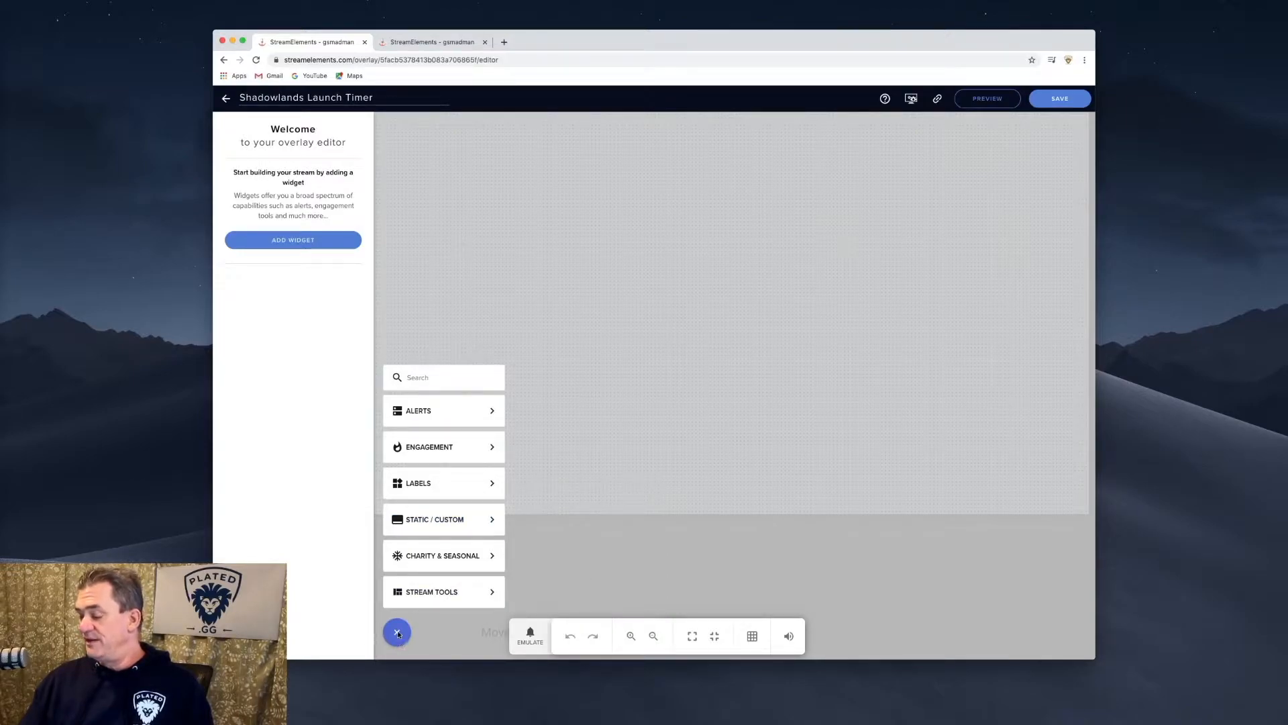
{"action": "mouse_move", "coordinate": [435, 504]}
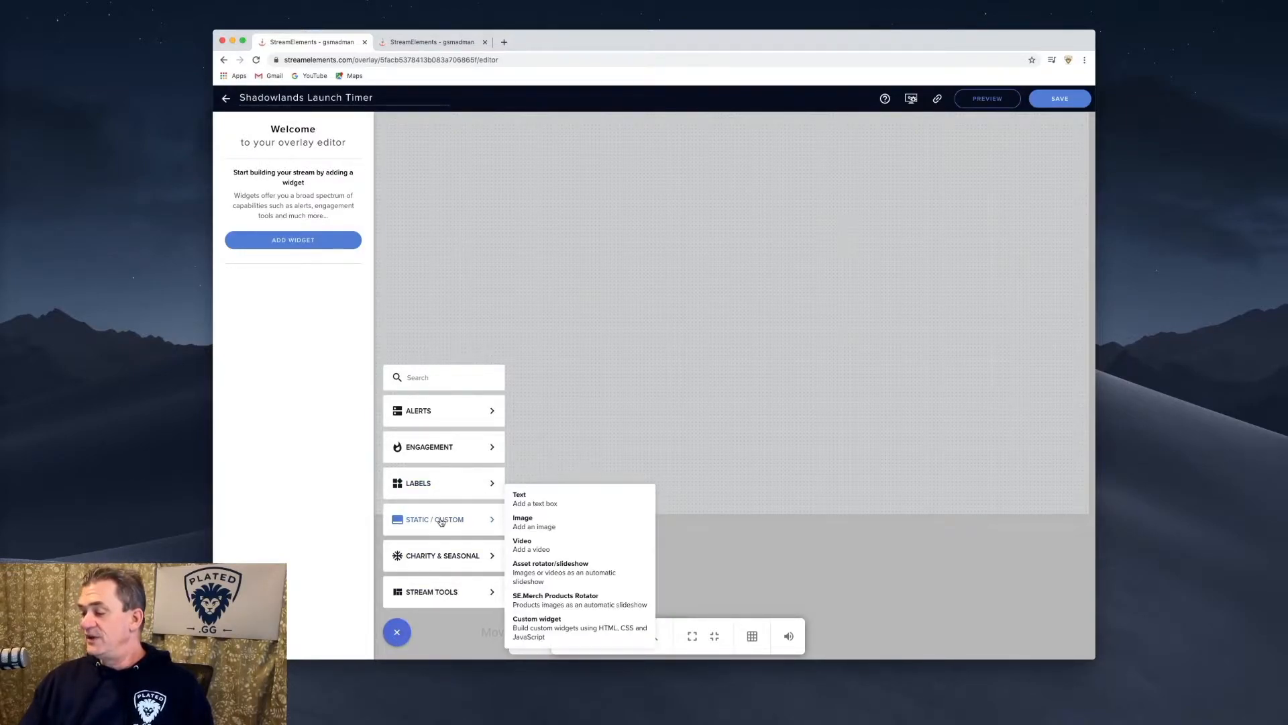
{"action": "left_click", "coordinate": [549, 526]}
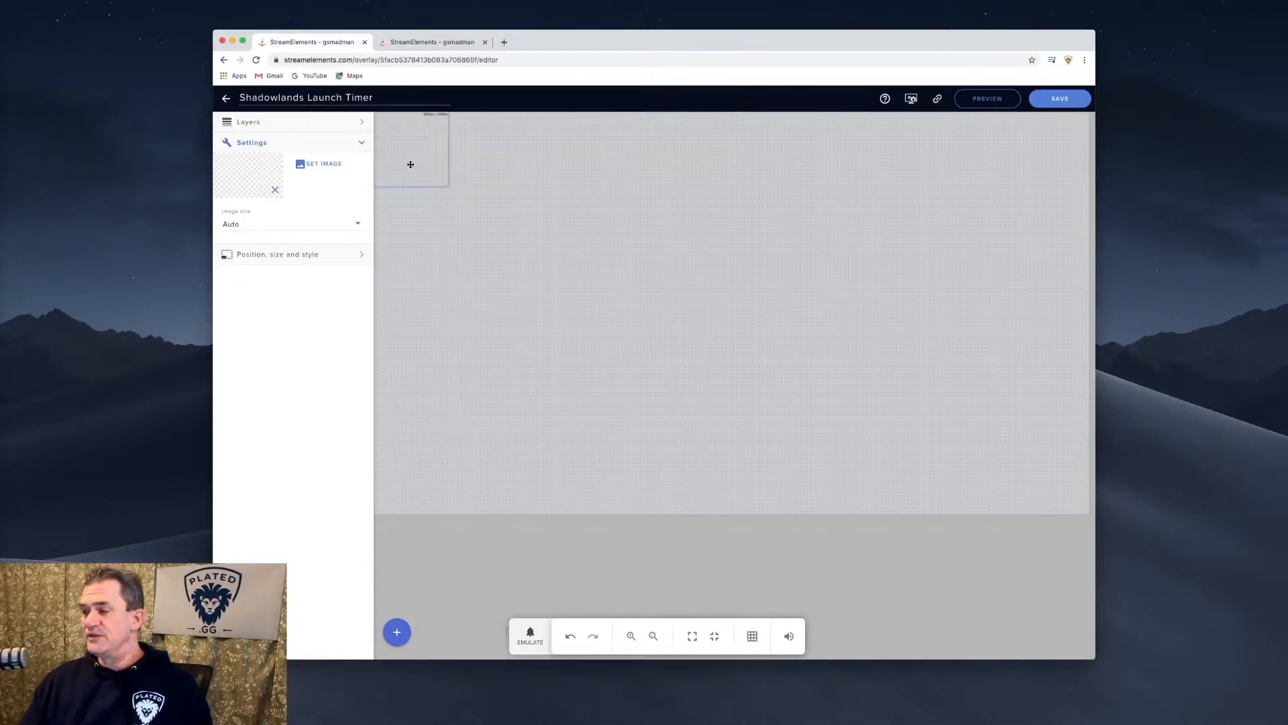
- Assign the uploaded World of Warcraft Shadowlands logo to the image widget and keep it in the canvas's upper-left corner
{"action": "left_click", "coordinate": [322, 165]}
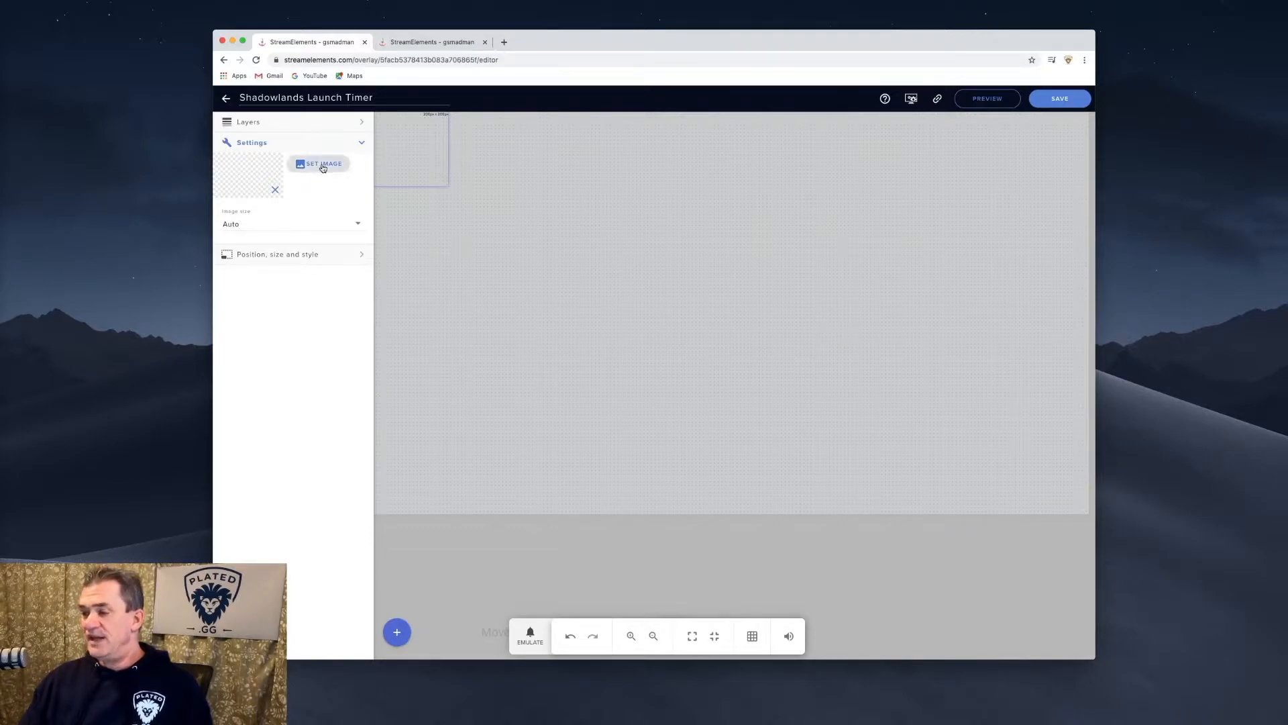
{"action": "mouse_move", "coordinate": [400, 285]}
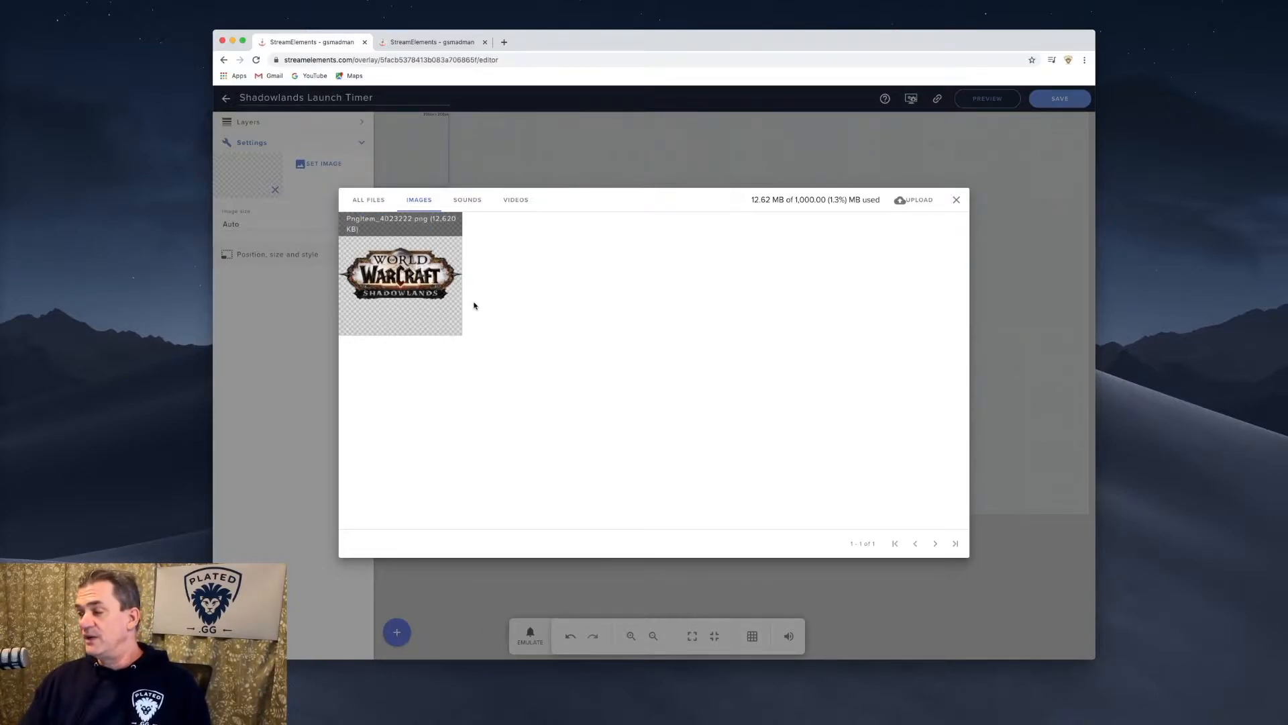
{"action": "left_click", "coordinate": [920, 204]}
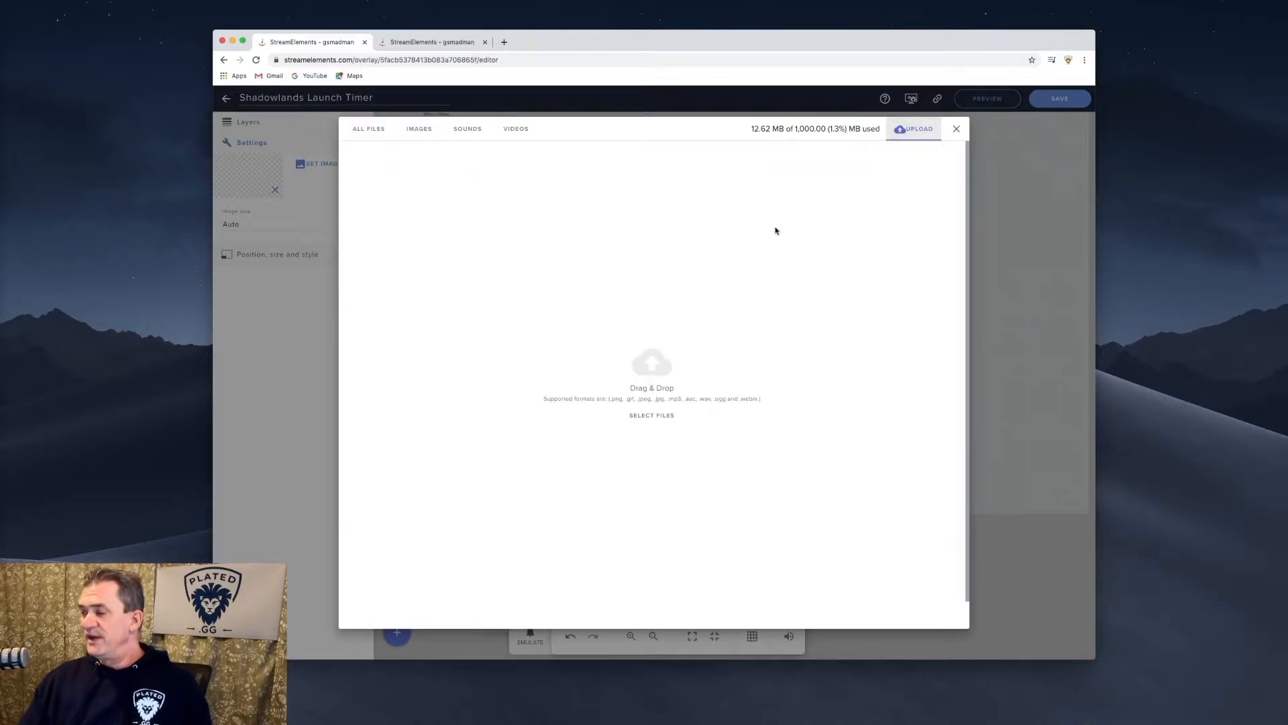
{"action": "left_click", "coordinate": [370, 130]}
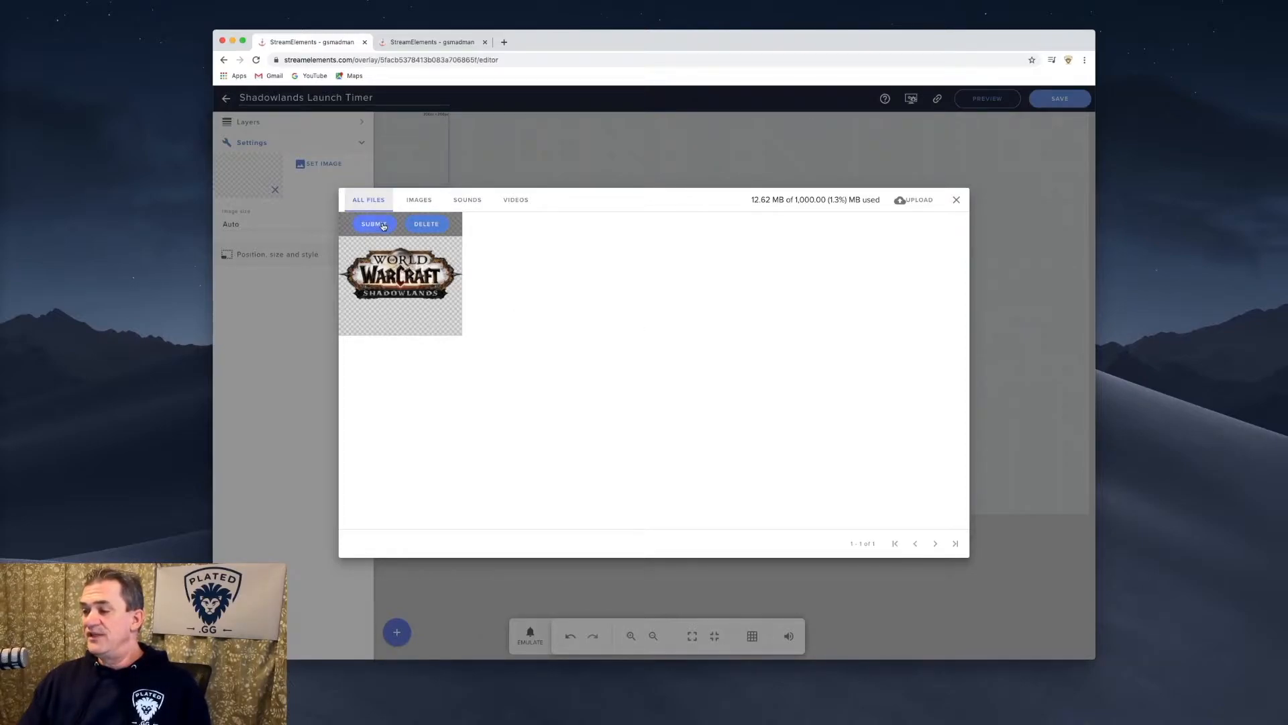
{"action": "left_click", "coordinate": [384, 226]}
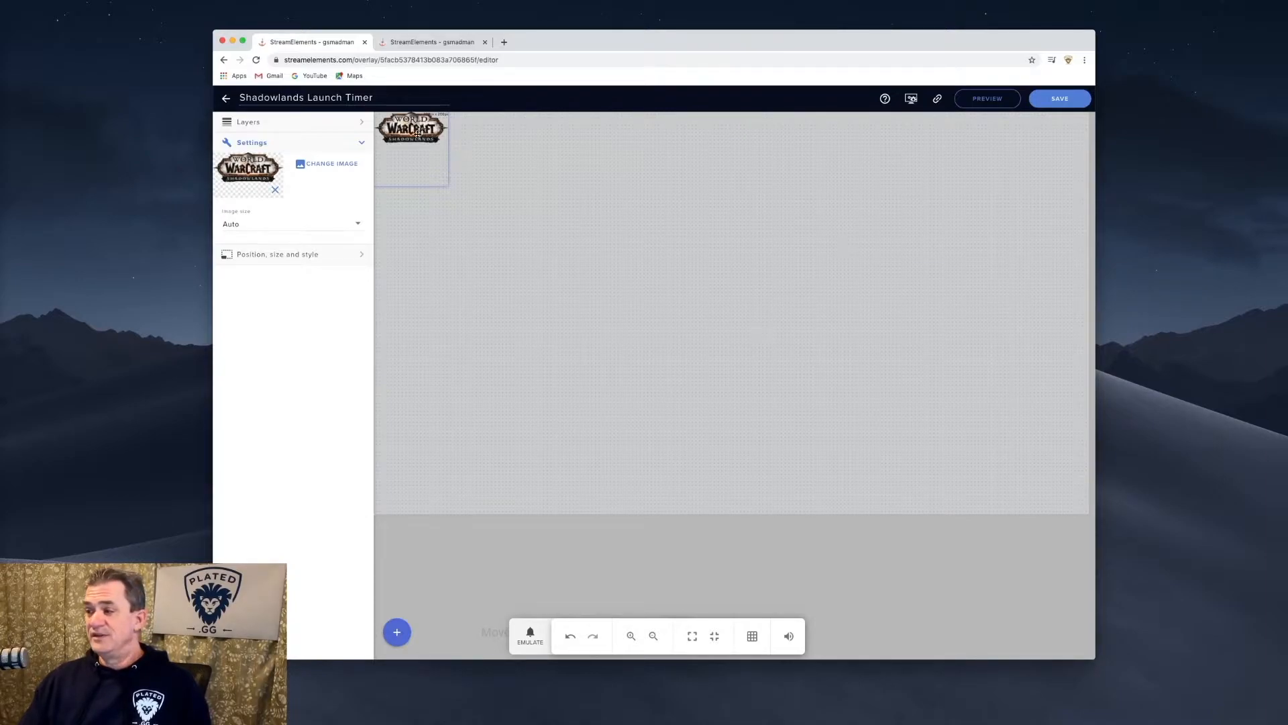
{"action": "mouse_move", "coordinate": [421, 132]}
{"action": "left_mouse_down"}
{"action": "mouse_move", "coordinate": [703, 129]}
{"action": "mouse_move", "coordinate": [416, 129]}
{"action": "left_mouse_up"}
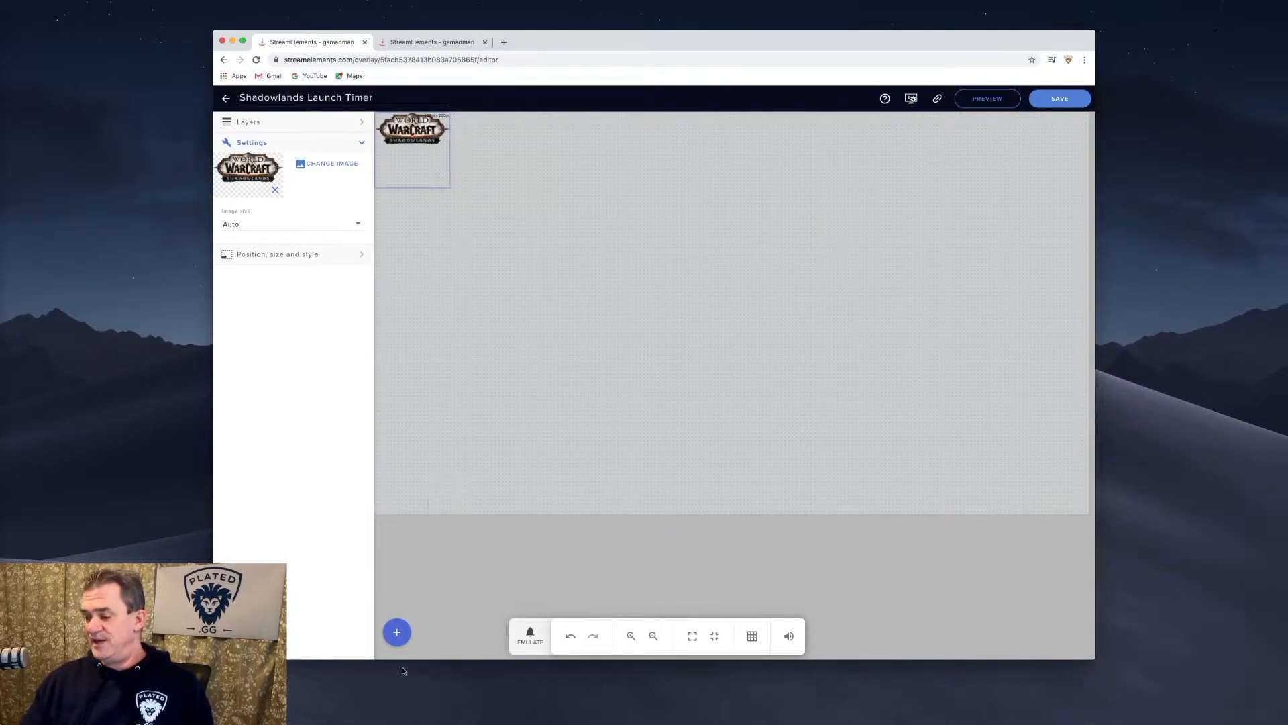
- Add a Countdown engagement widget and place it directly beneath the Shadowlands logo
{"action": "left_click", "coordinate": [397, 635]}
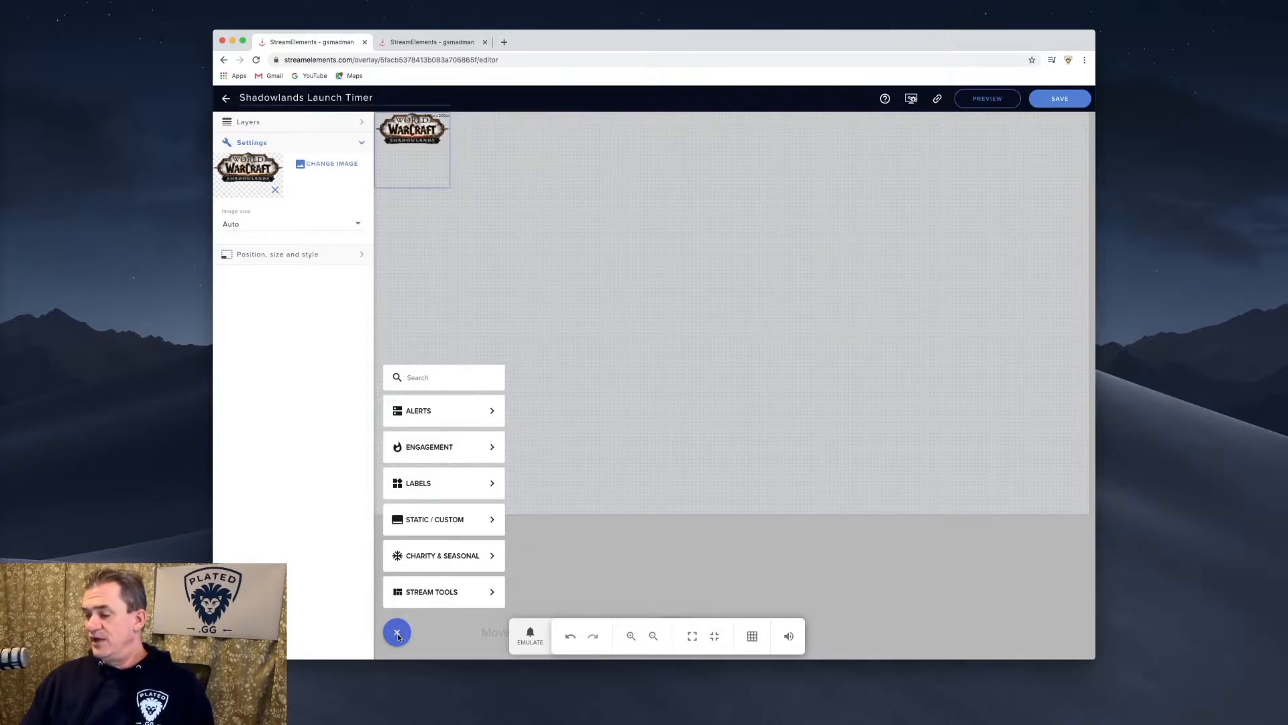
{"action": "mouse_move", "coordinate": [481, 446]}
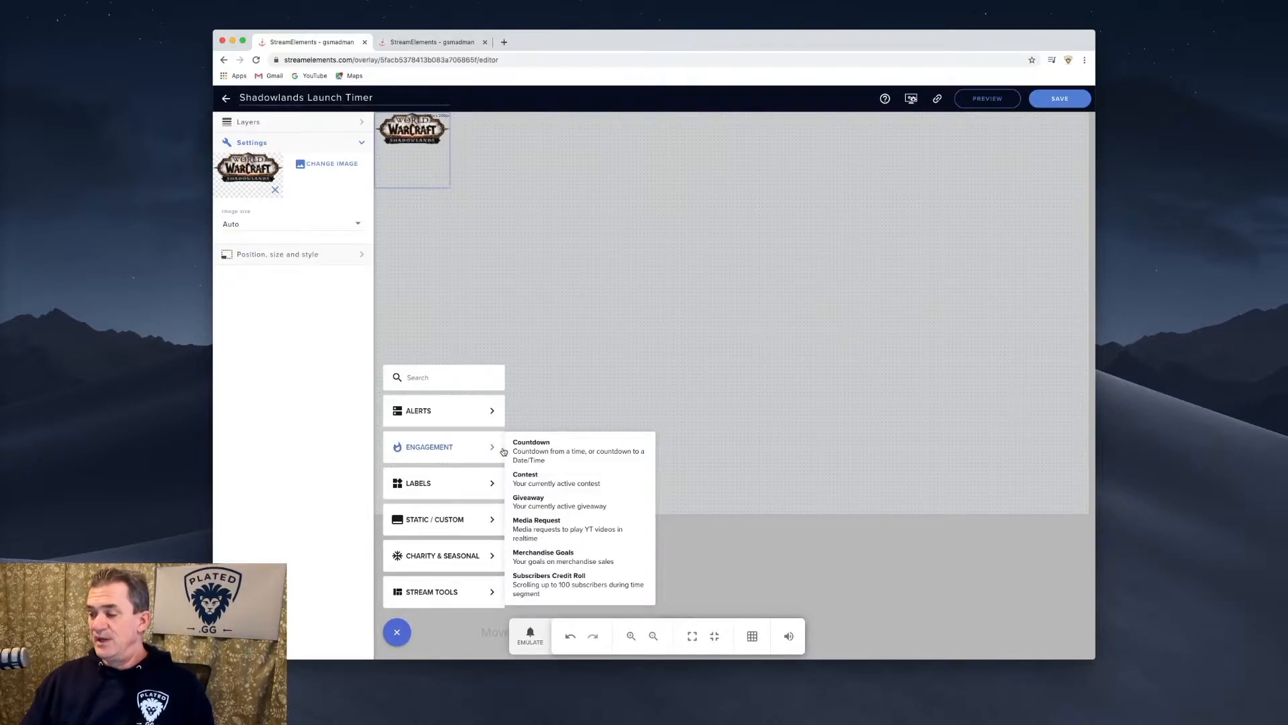
{"action": "left_click", "coordinate": [582, 453]}
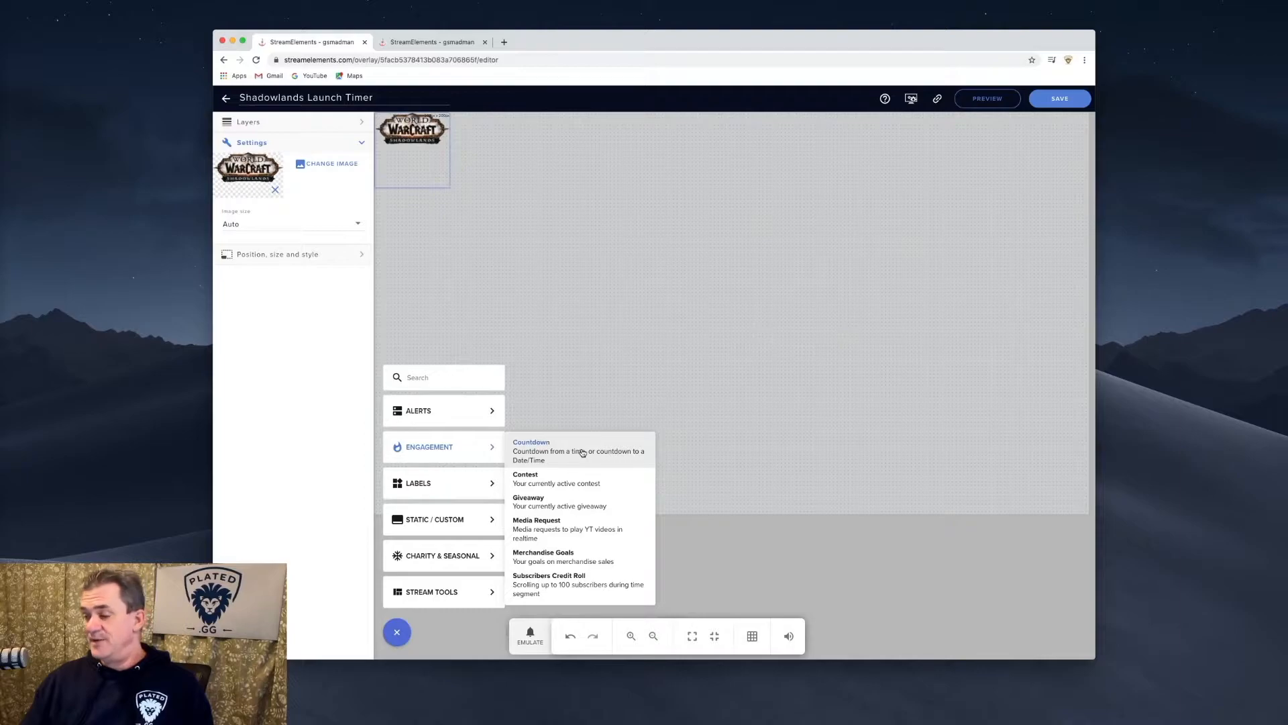
{"action": "left_click", "coordinate": [582, 453]}
{"action": "left_click_drag", "start_coordinate": [406, 116], "coordinate": [410, 195]}
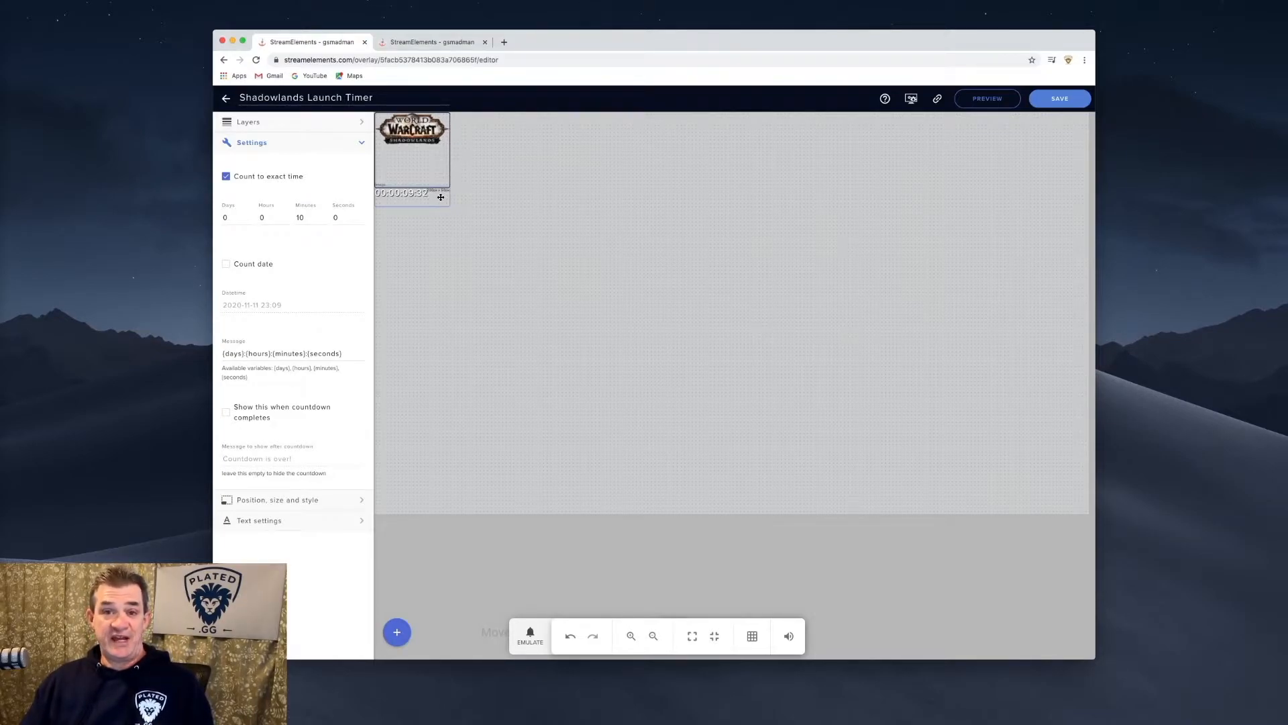
- Switch the countdown to count to a date and set it to November 23, 2020 at 18:00
{"action": "left_click", "coordinate": [226, 265]}
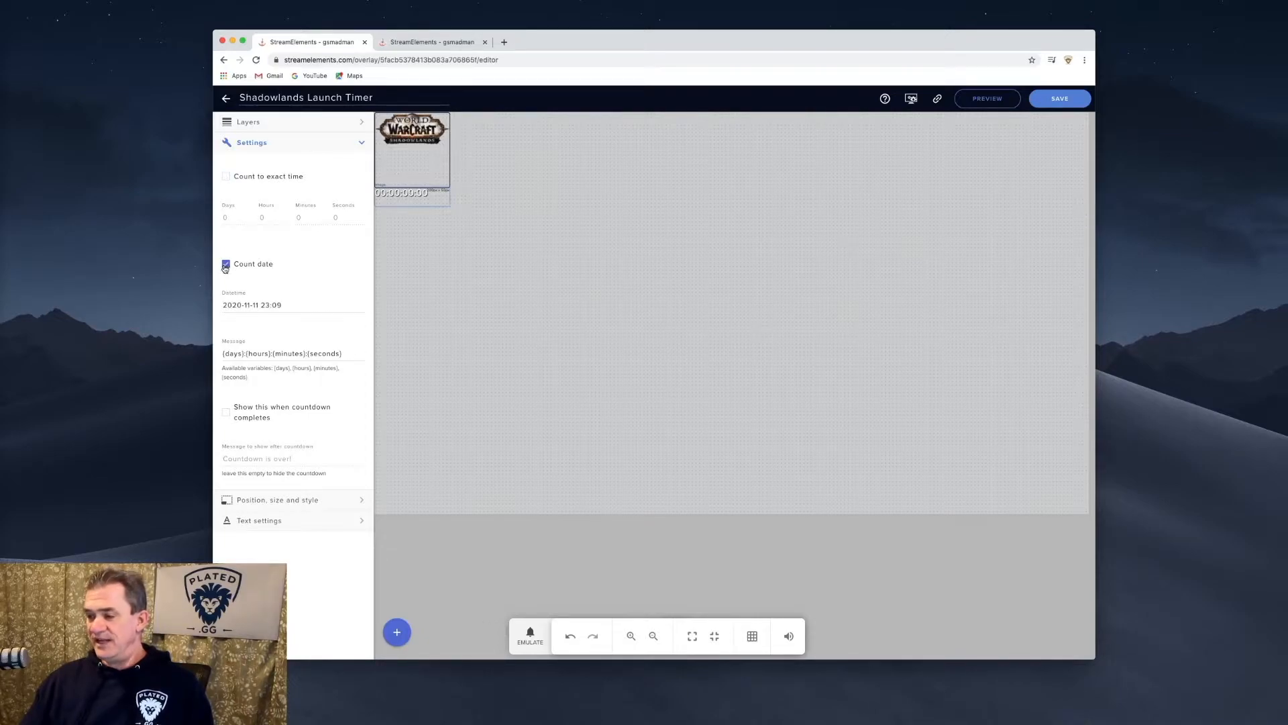
{"action": "left_click", "coordinate": [256, 306]}
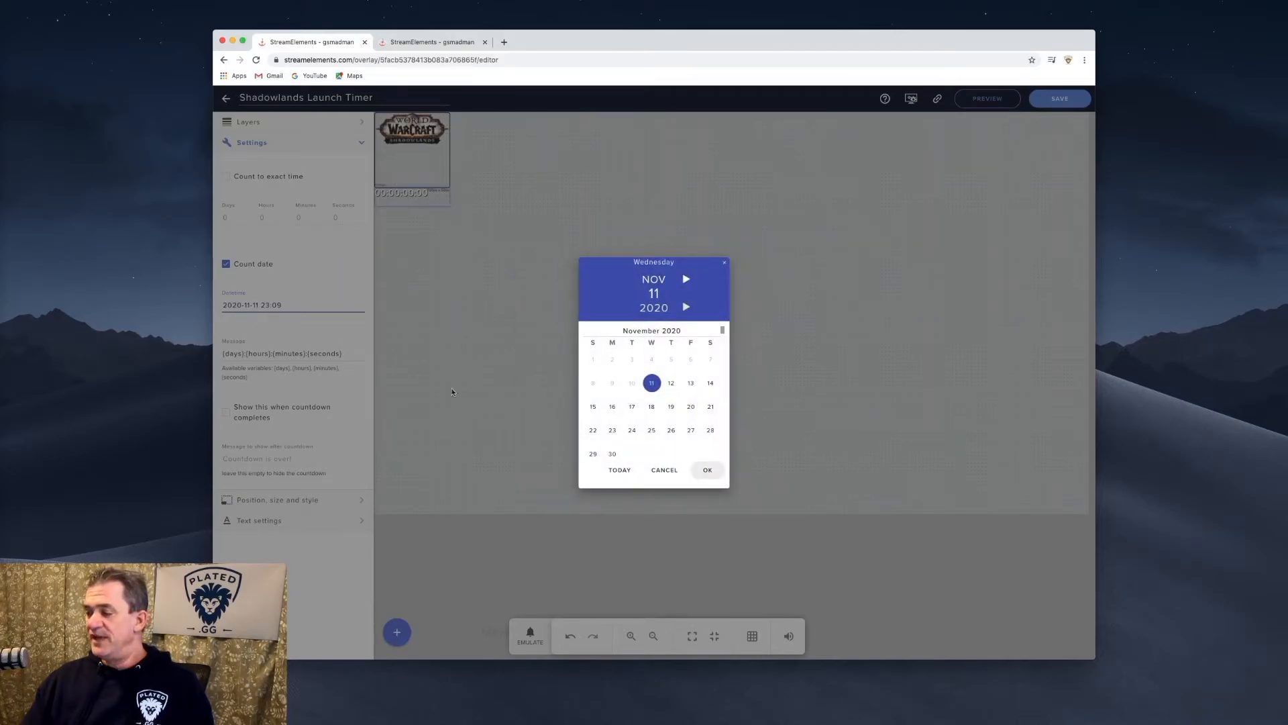
{"action": "left_click", "coordinate": [612, 431]}
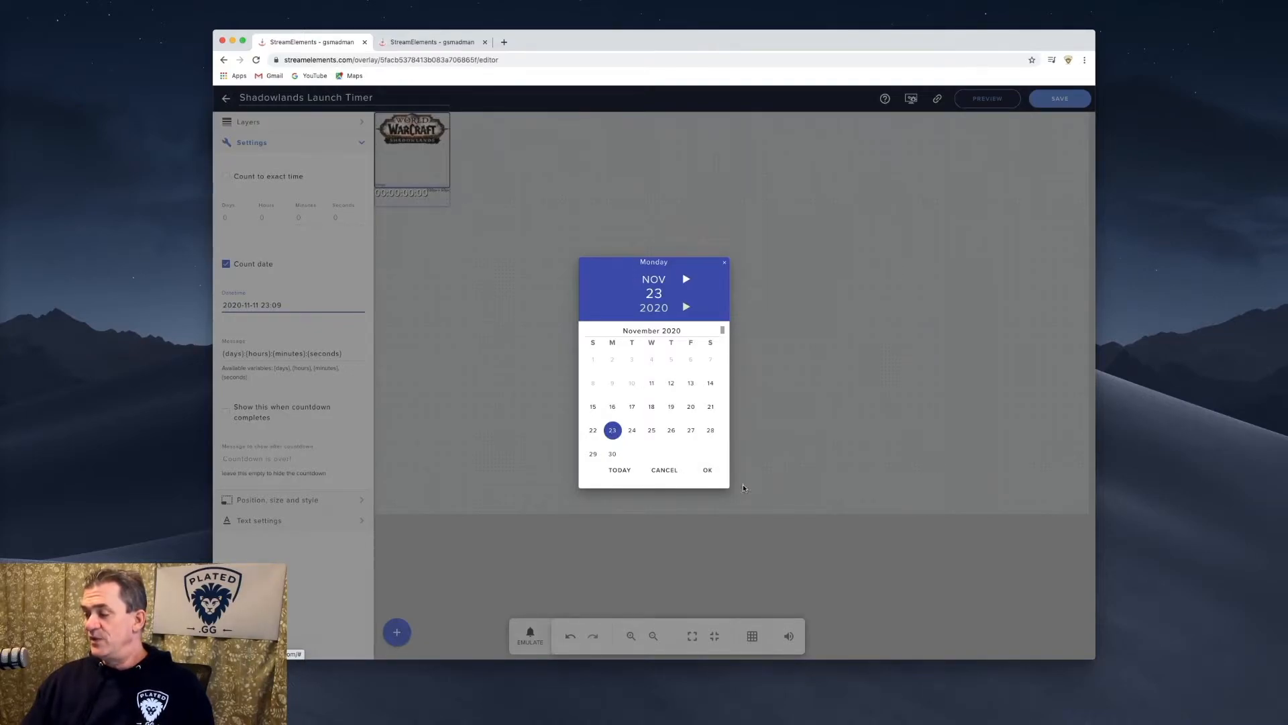
{"action": "left_click", "coordinate": [706, 470]}
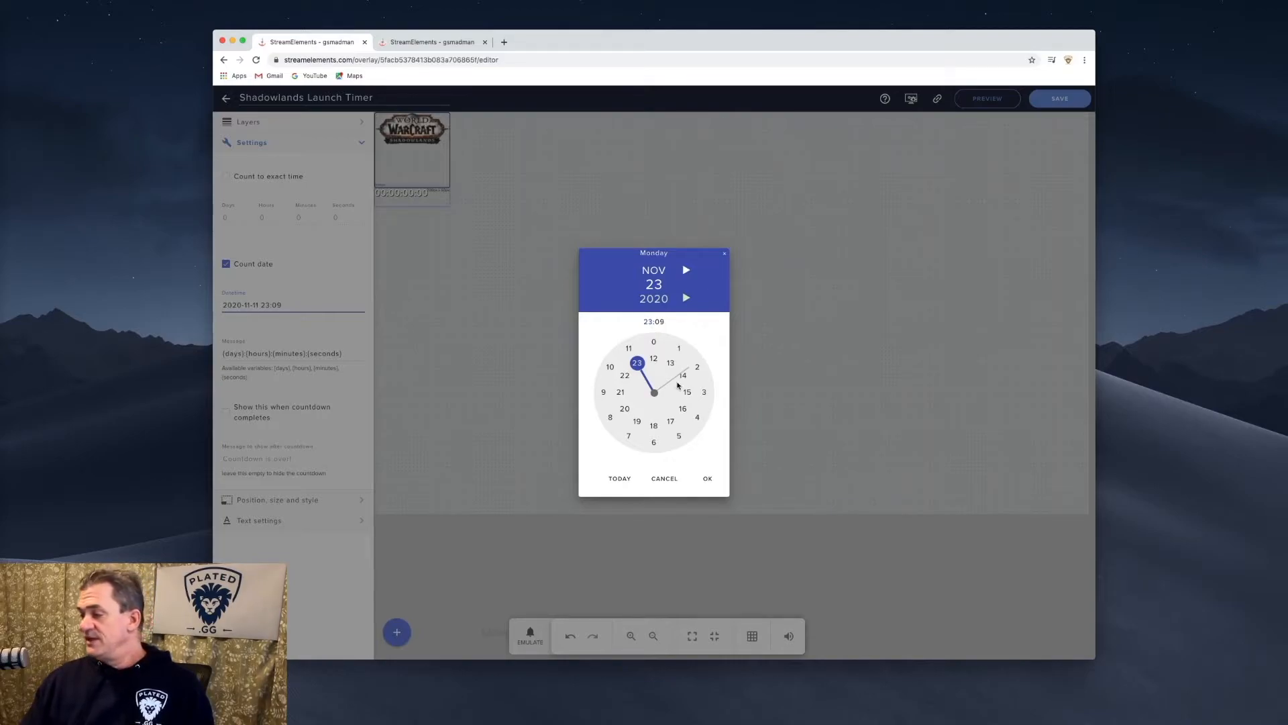
{"action": "left_click", "coordinate": [655, 428]}
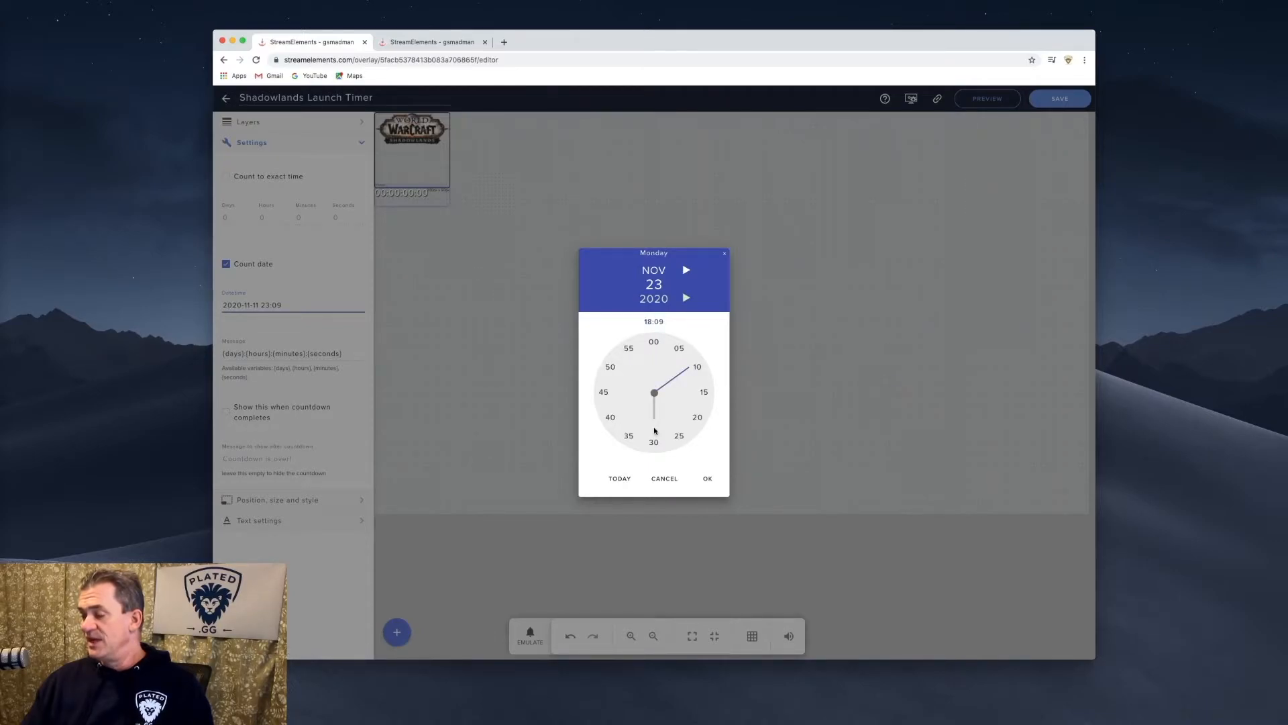
{"action": "left_click", "coordinate": [654, 342]}
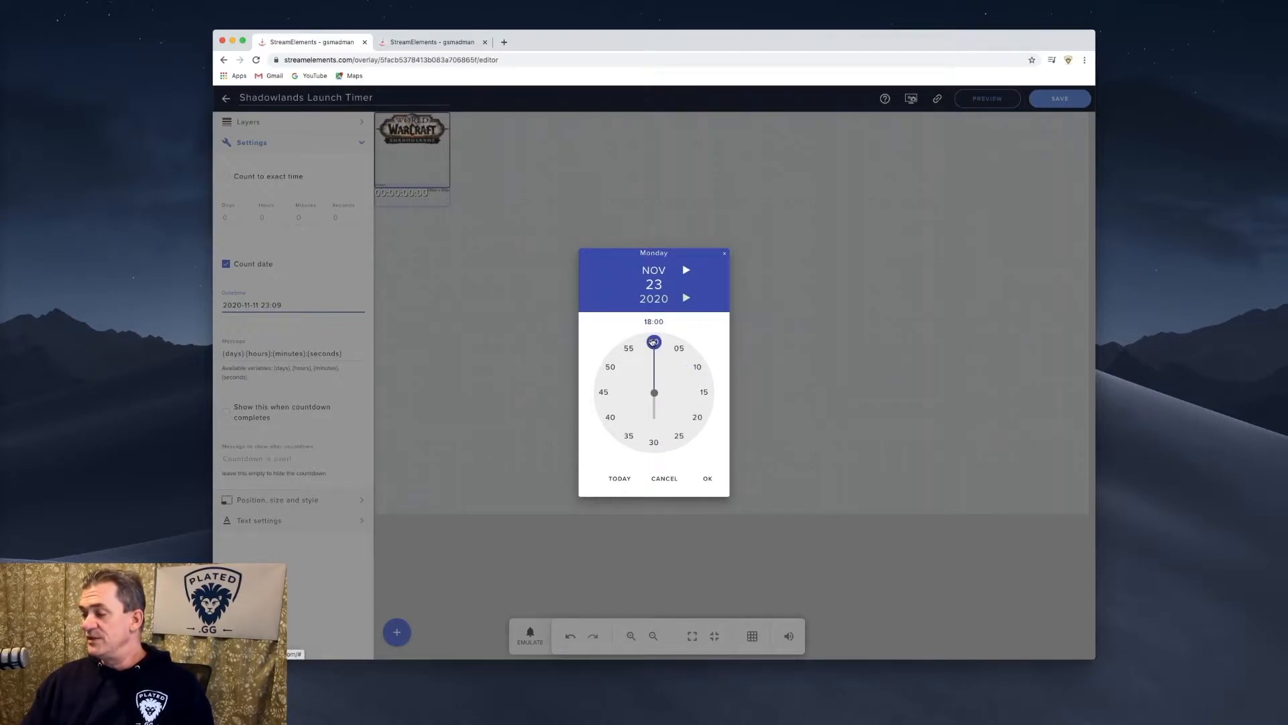
{"action": "left_click", "coordinate": [707, 479]}
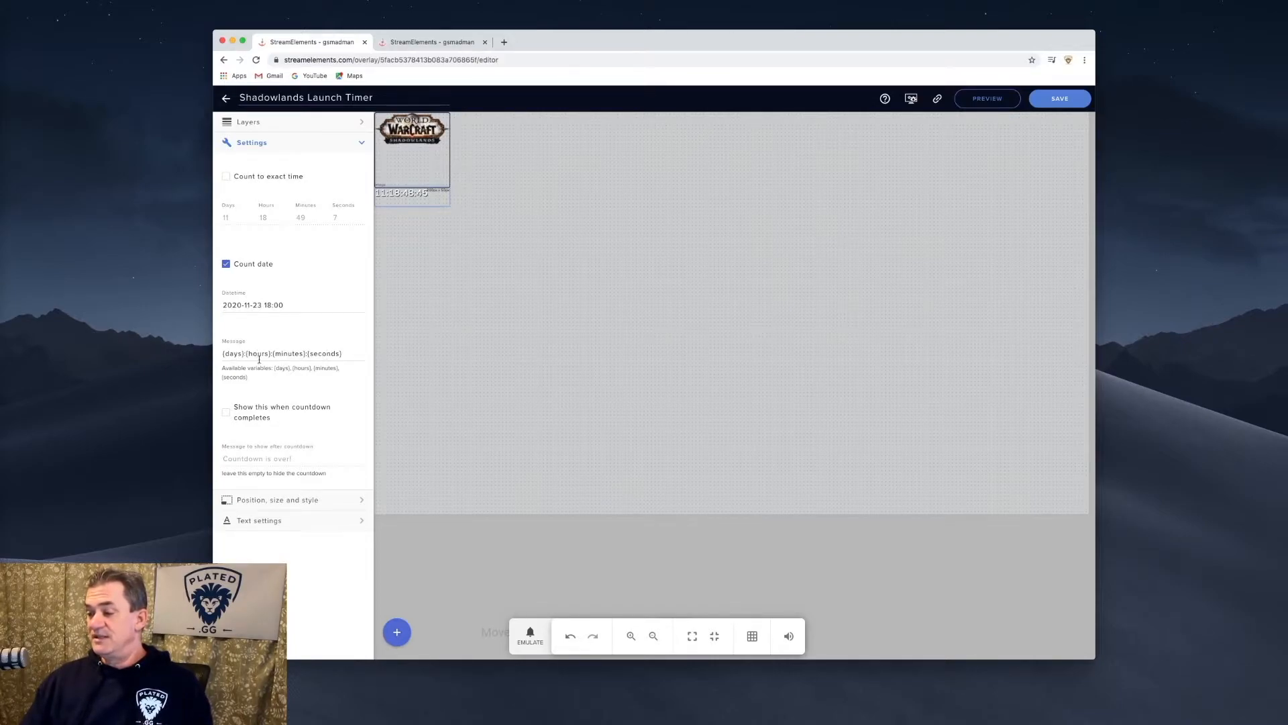
- Start the countdown message with "Launches in" and label the day, hour and minute variables Days, Hours and Mins
{"action": "left_click", "coordinate": [224, 353]}
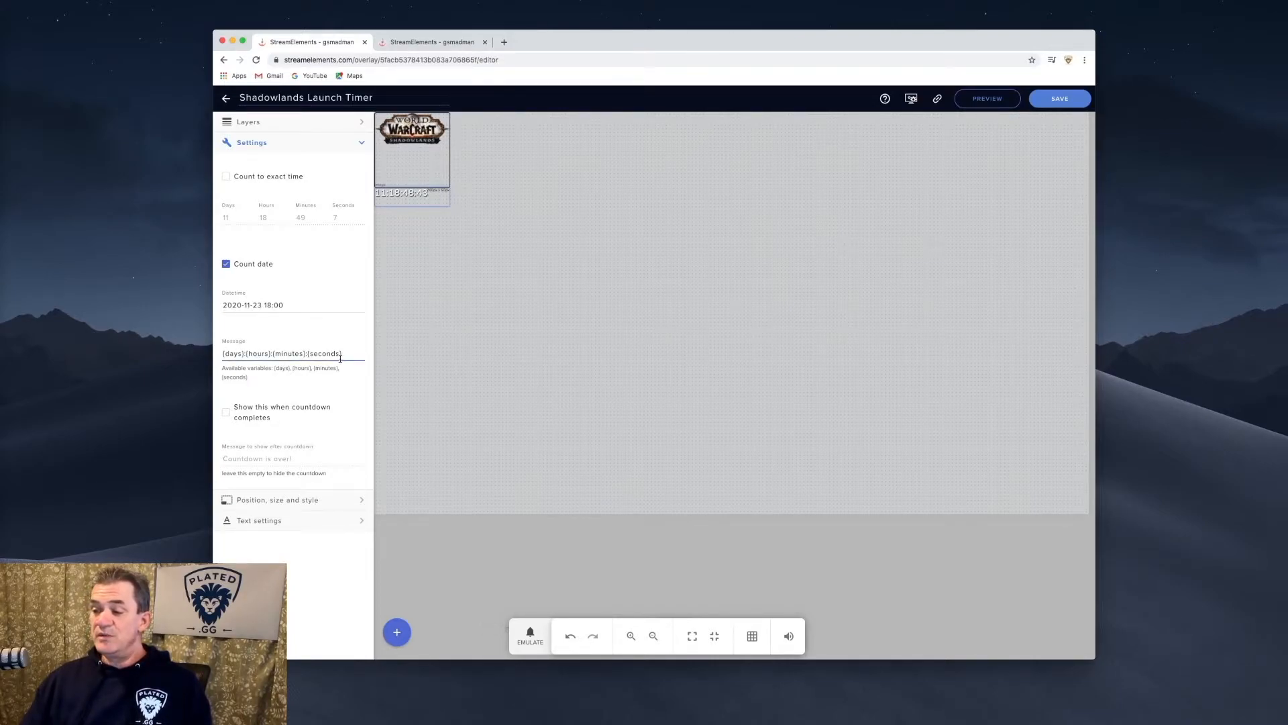
{"action": "type", "text": "Launches"}
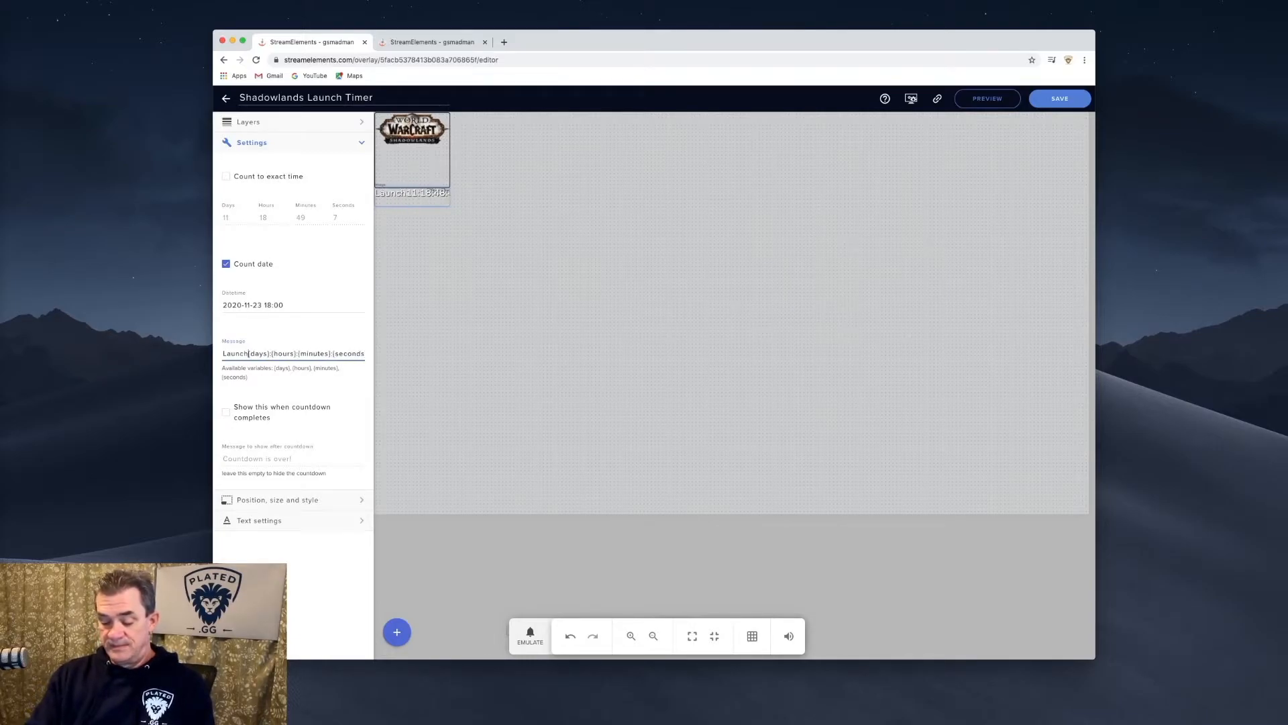
{"action": "type", "text": " in "}
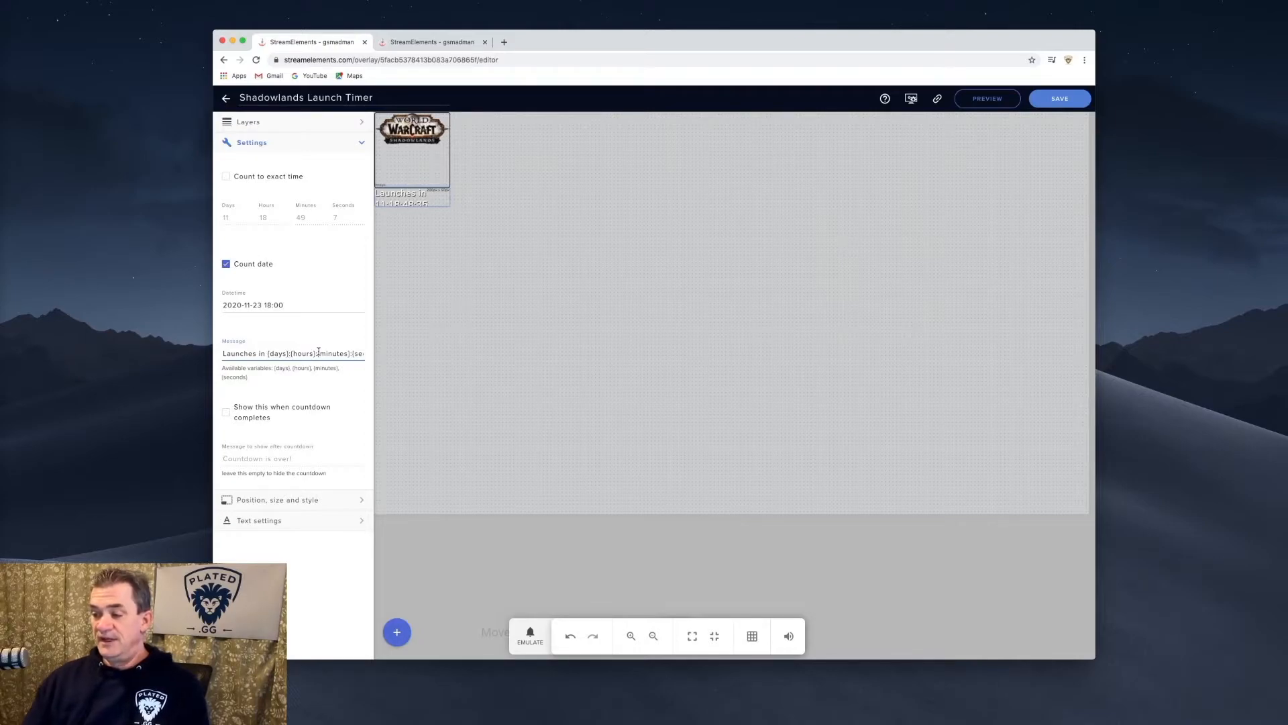
{"action": "type", "text": " Days"}
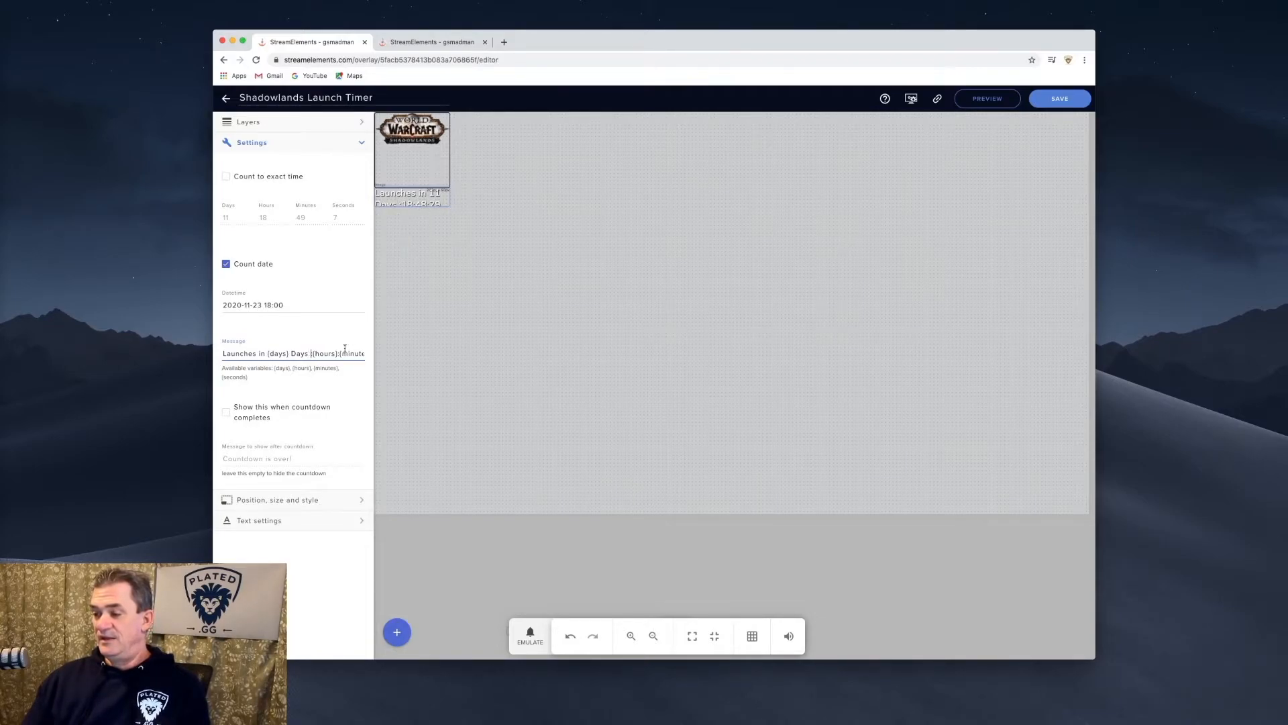
{"action": "type", "text": "  Hours"}
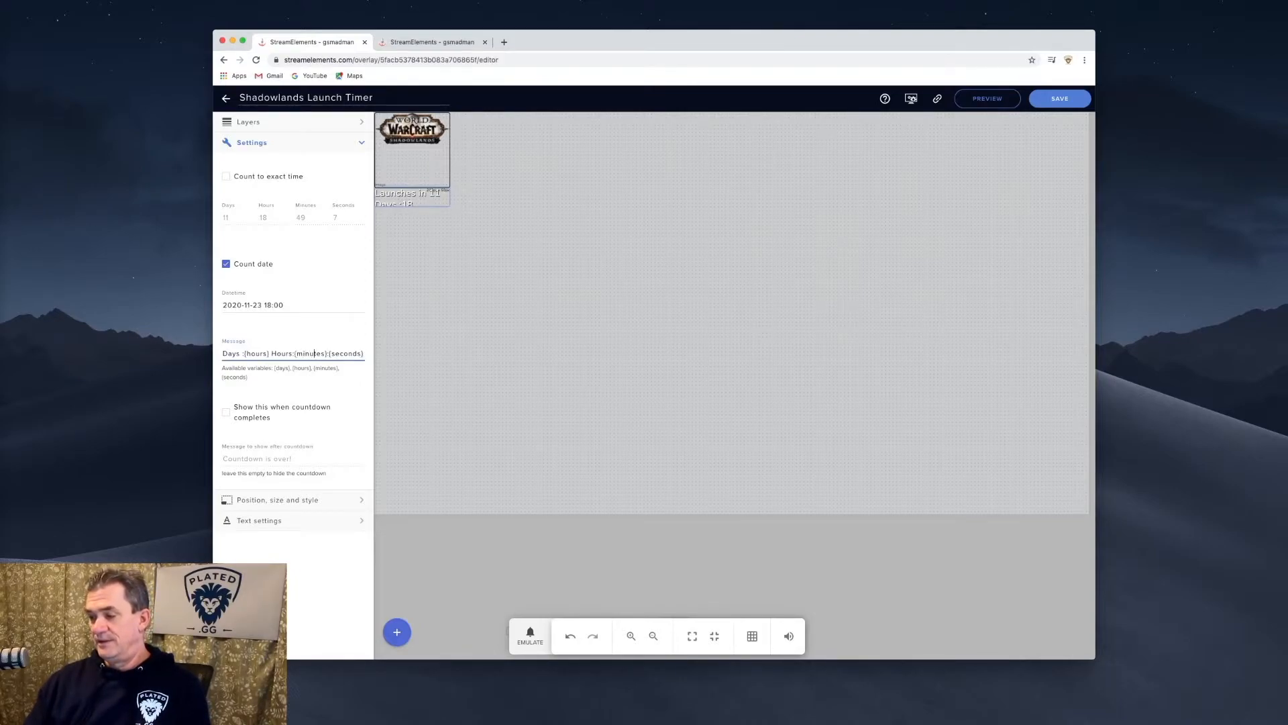
{"action": "type", "text": " Min"}
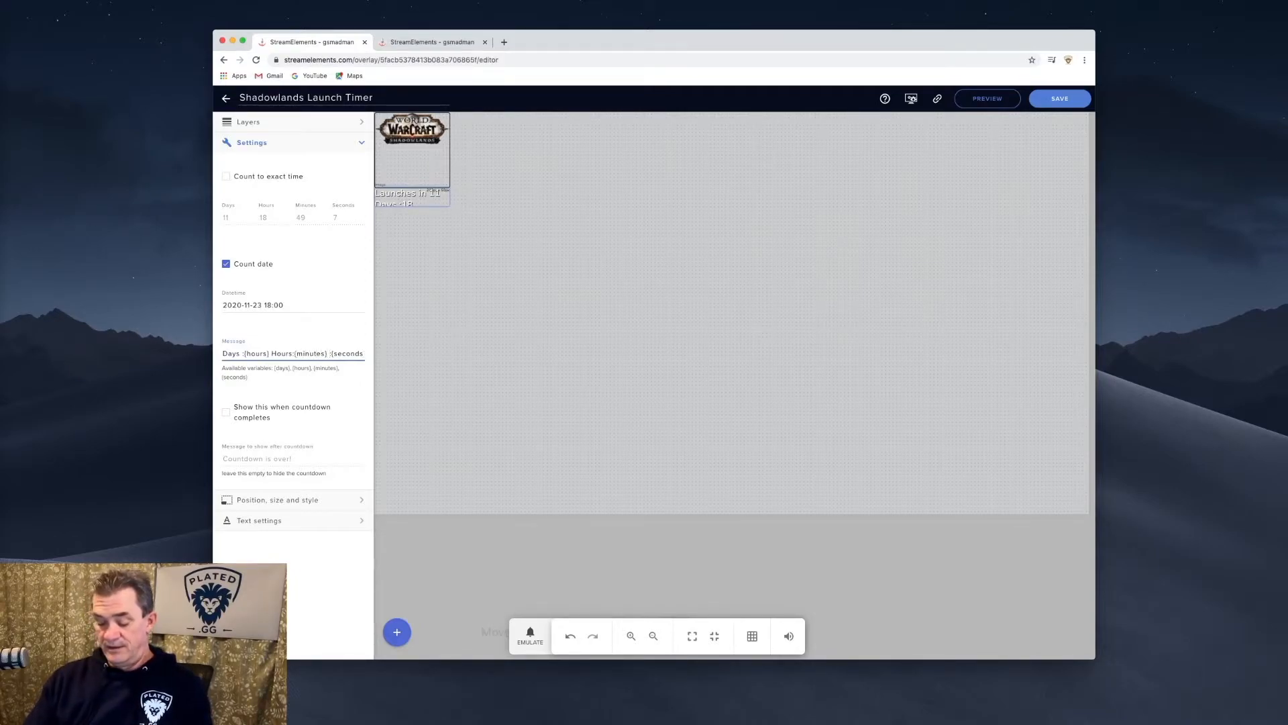
{"action": "type", "text": "s"}
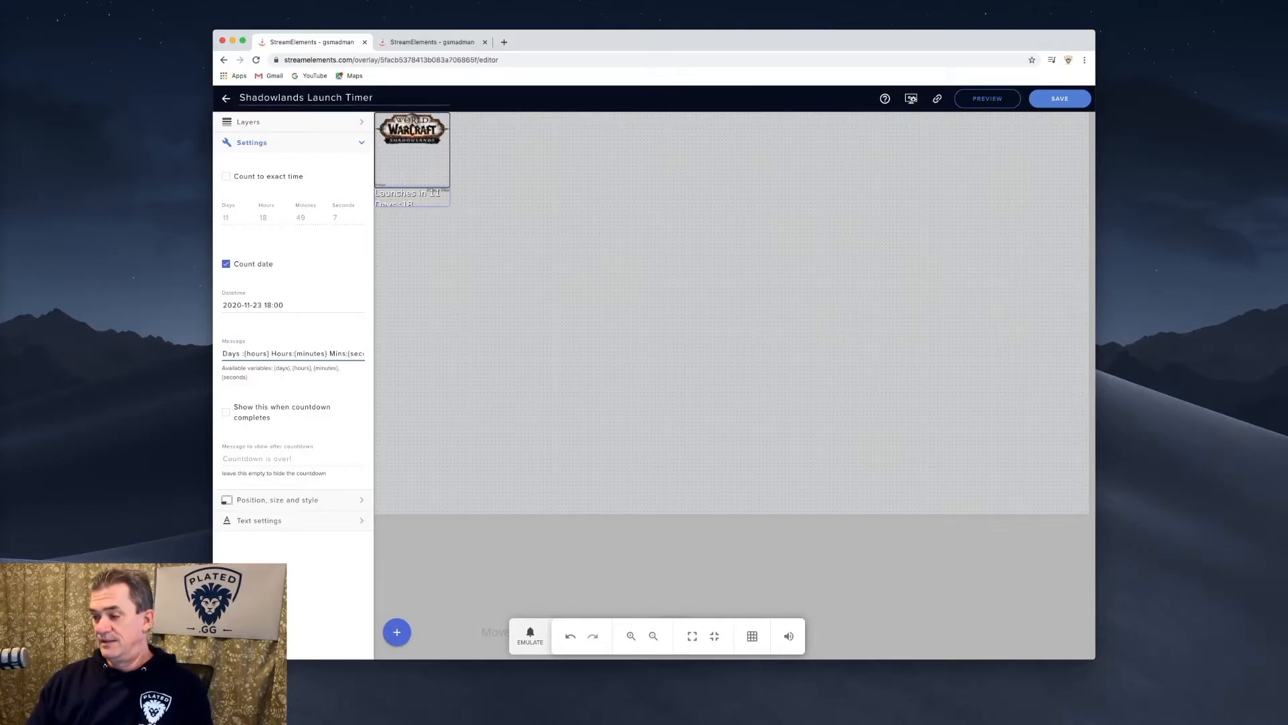
- Label the seconds variable "Secs" at the end of the countdown message
{"action": "key", "text": "Right"}
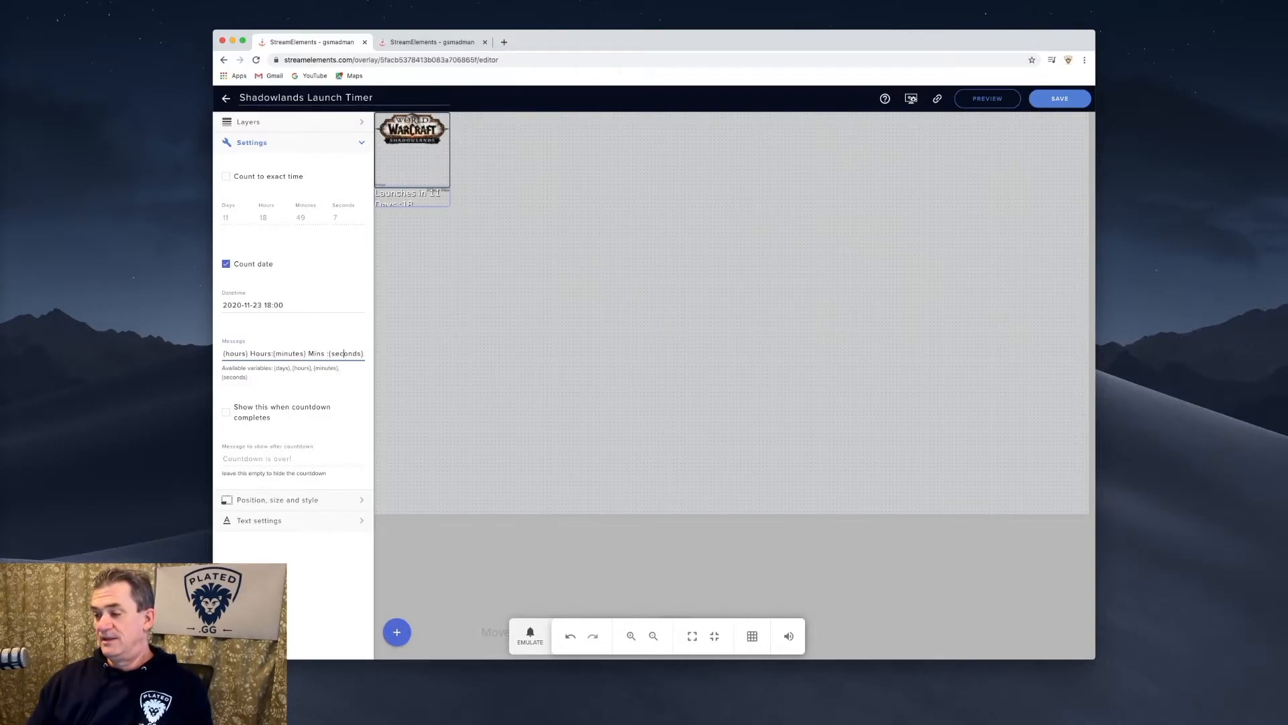
{"action": "key", "text": "Right"}
{"action": "key", "text": "Right"}
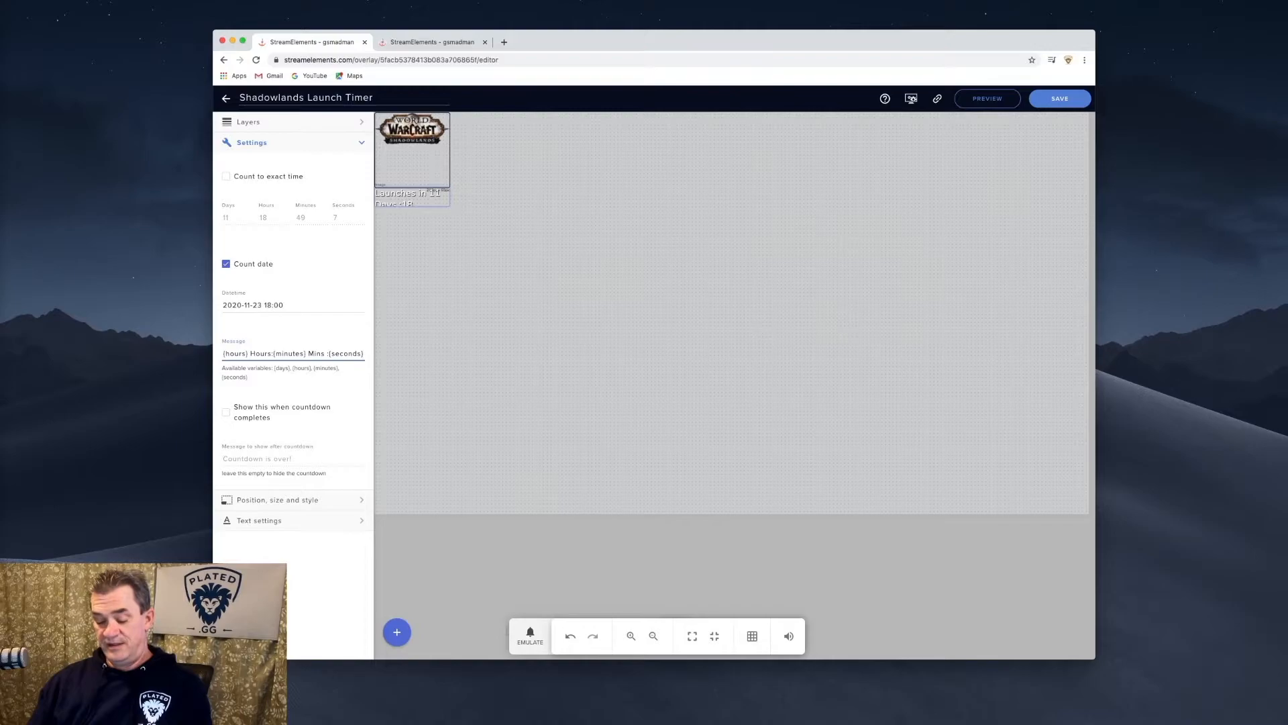
{"action": "type", "text": "Second"}
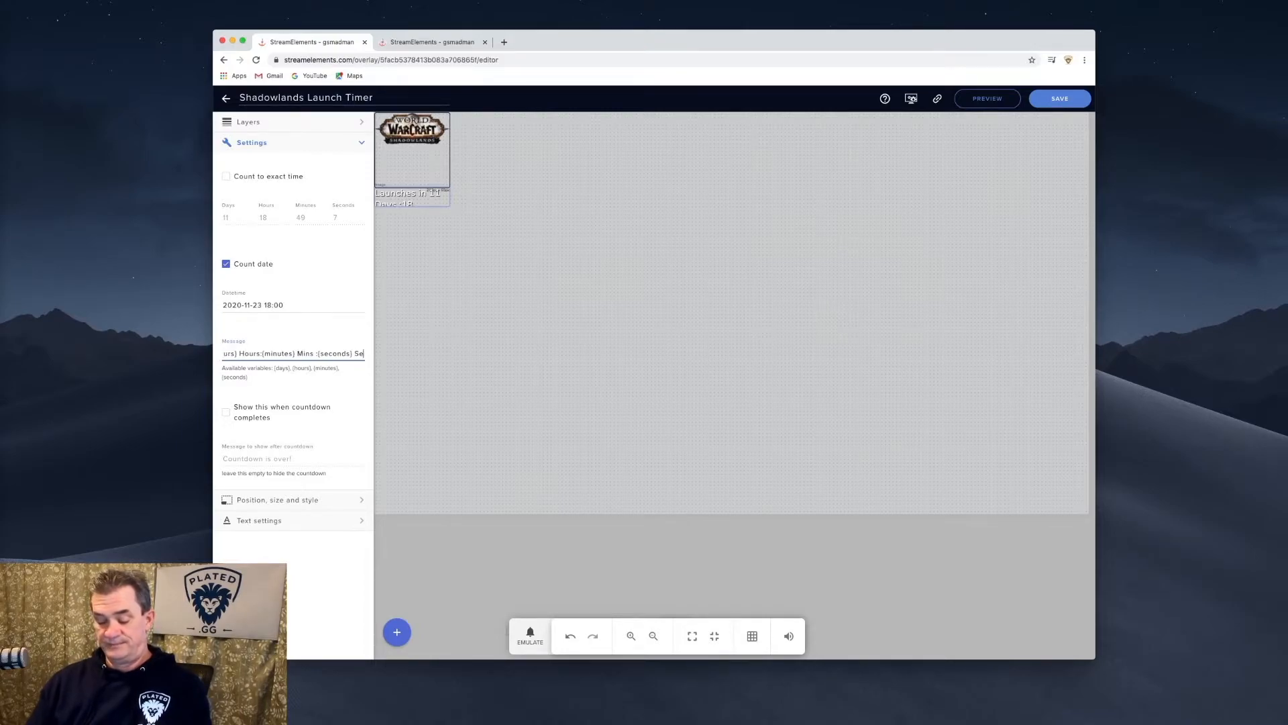
{"action": "key", "text": "BackSpace"}
{"action": "key", "text": "BackSpace"}
{"action": "key", "text": "BackSpace"}
{"action": "type", "text": "s"}
{"action": "left_click", "coordinate": [534, 242]}
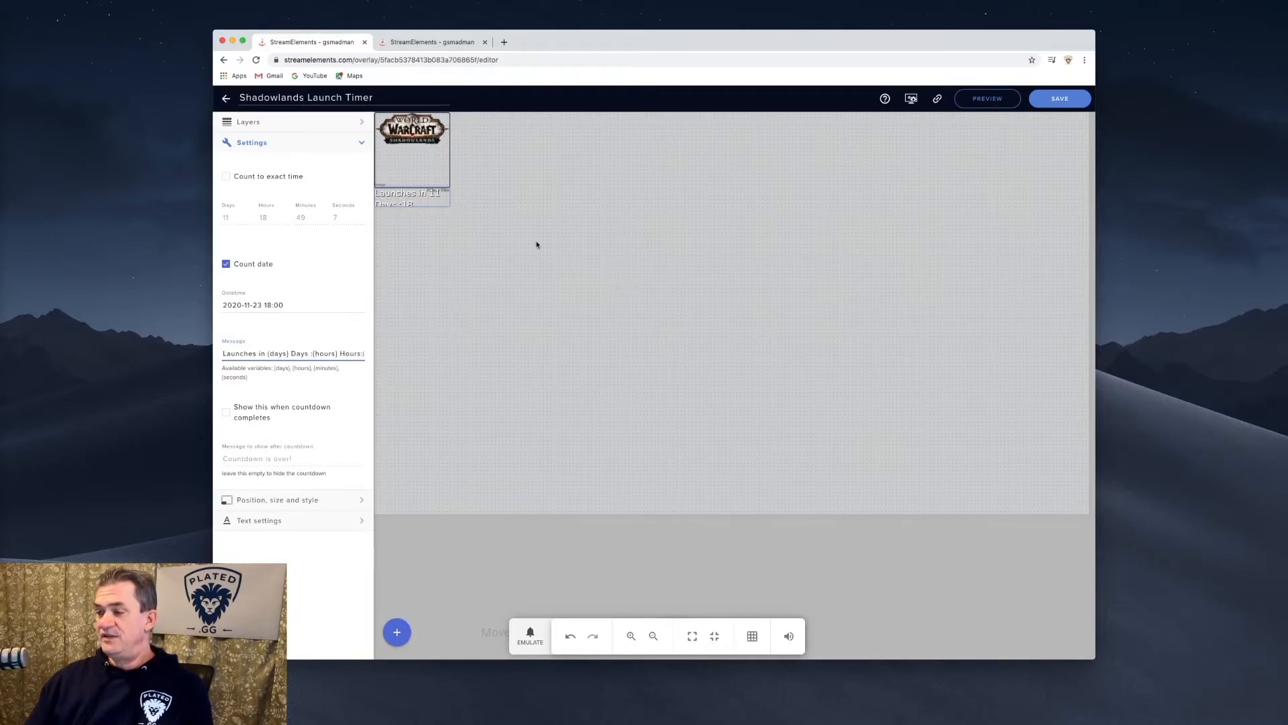
- Widen the countdown widget to about 613 px so its message fits on one line
{"action": "left_click", "coordinate": [407, 196]}
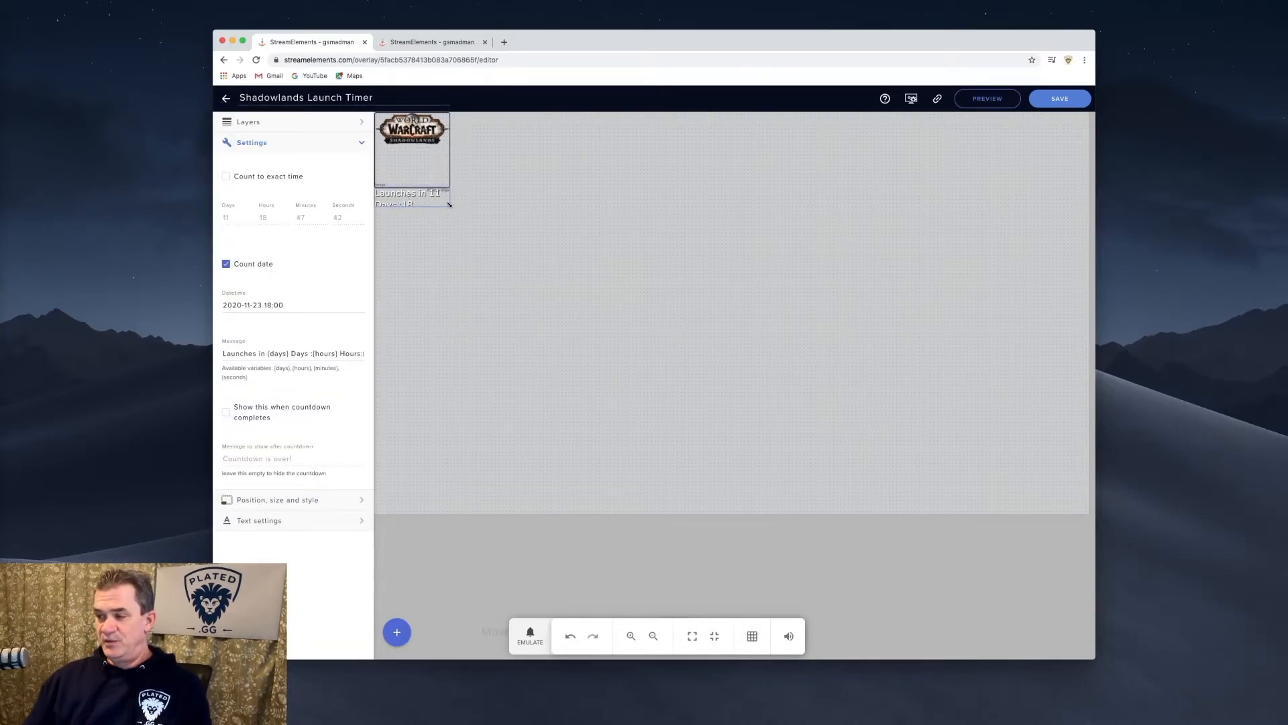
{"action": "left_click_drag", "start_coordinate": [449, 206], "coordinate": [603, 205]}
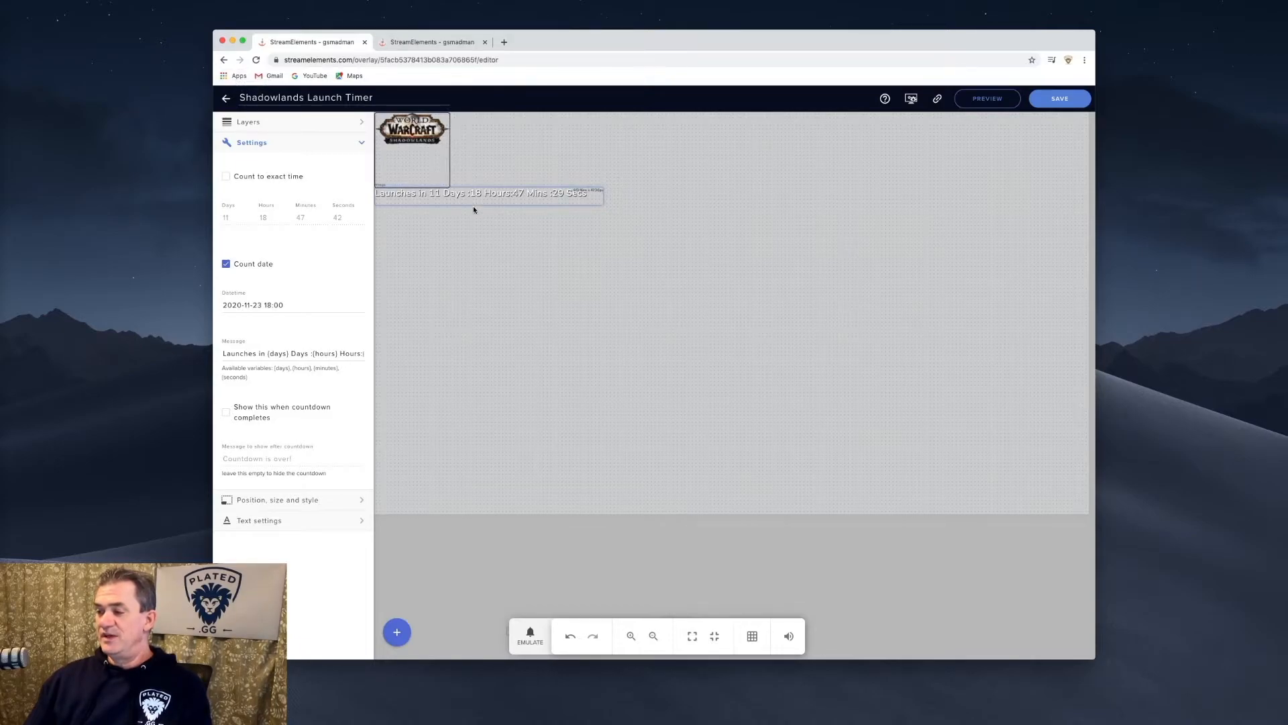
- Replace the colons between the countdown message's units with commas, giving "Days, {hours} Hours, {minutes} Mins, {seconds}"
{"action": "left_click", "coordinate": [323, 354]}
{"action": "key", "text": "BackSpace"}
{"action": "key", "text": "BackSpace"}
{"action": "type", "text": ","}
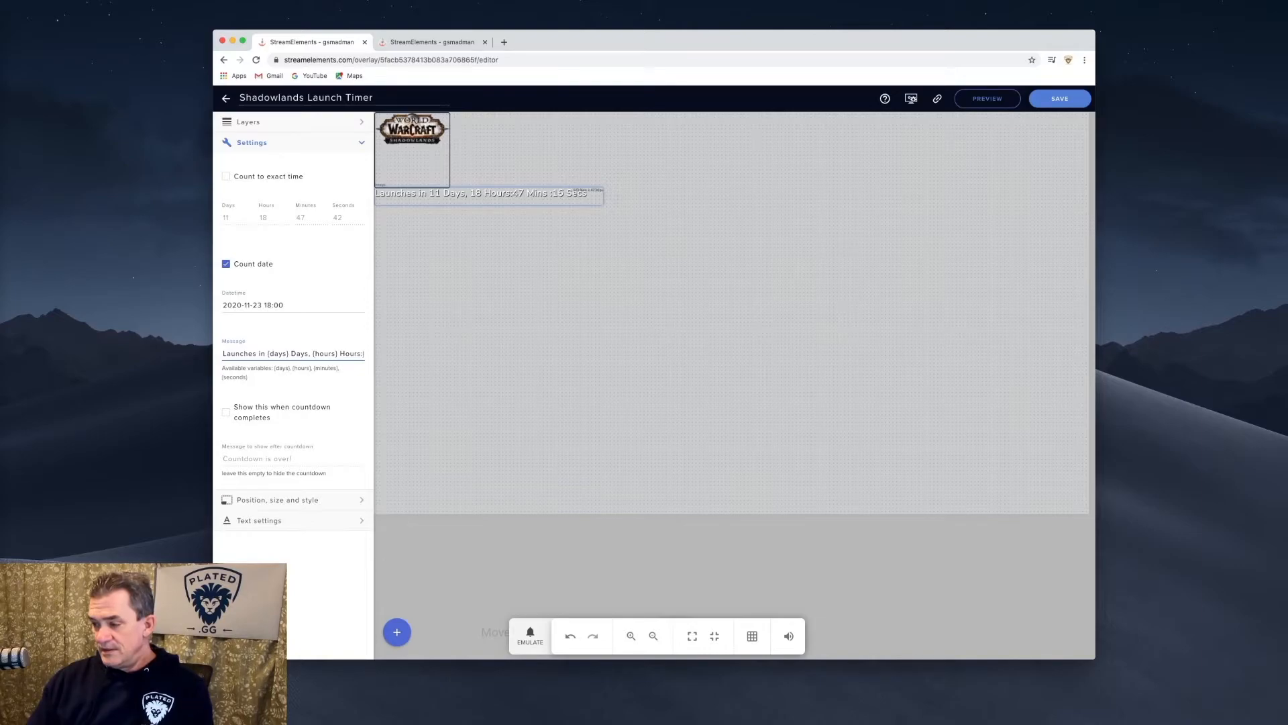
{"action": "key", "text": "BackSpace"}
{"action": "type", "text": ","}
{"action": "key", "text": "Right"}
{"action": "key", "text": "Right"}
{"action": "key", "text": "Right"}
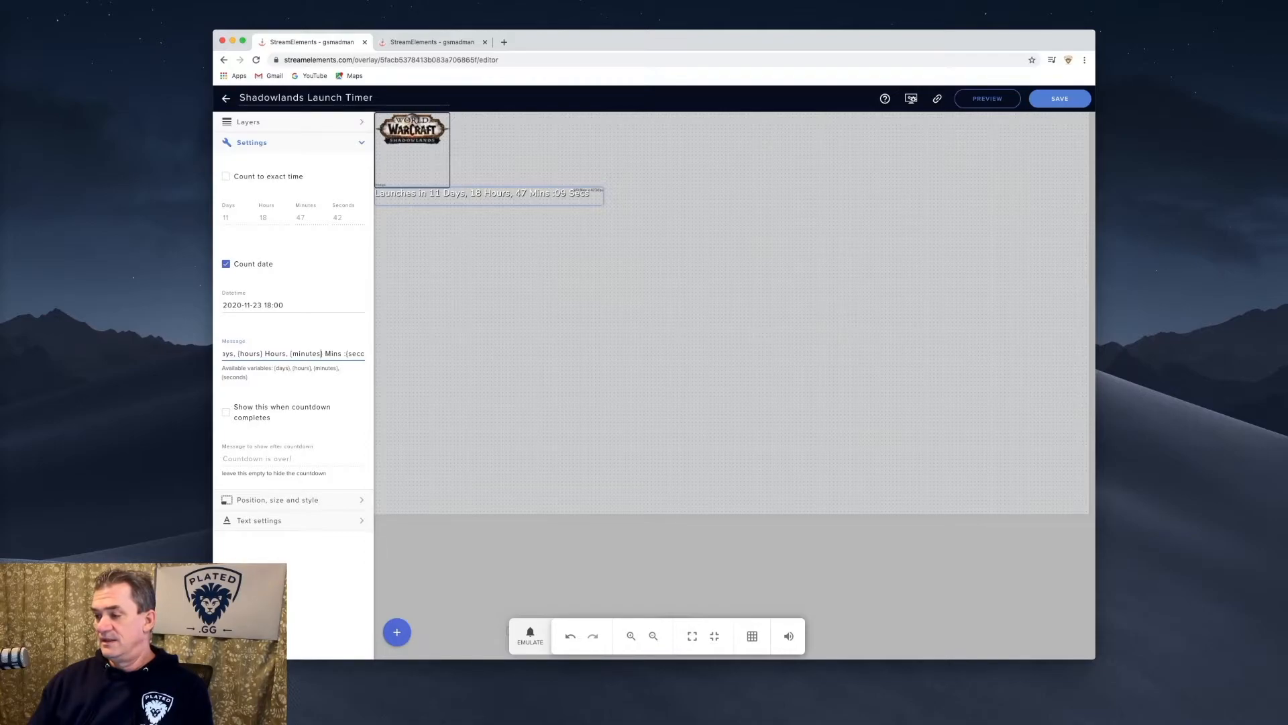
{"action": "key", "text": "BackSpace"}
{"action": "type", "text": ","}
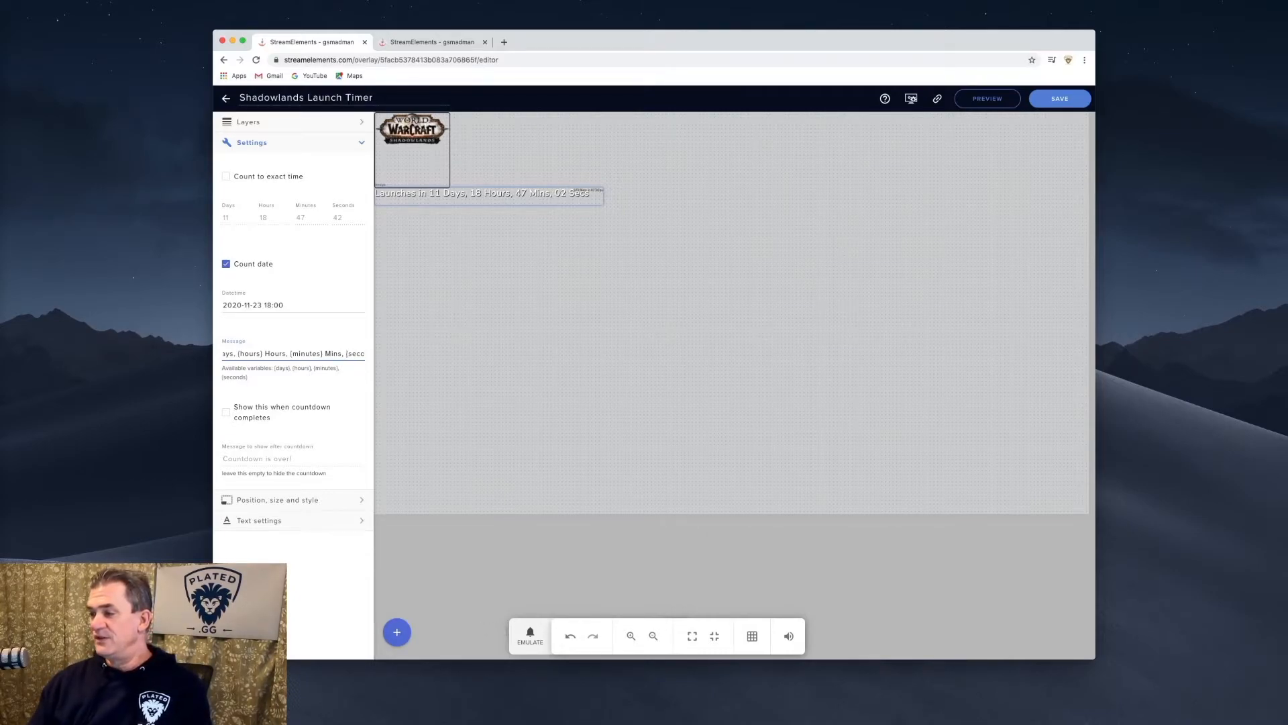
{"action": "left_click", "coordinate": [509, 306]}
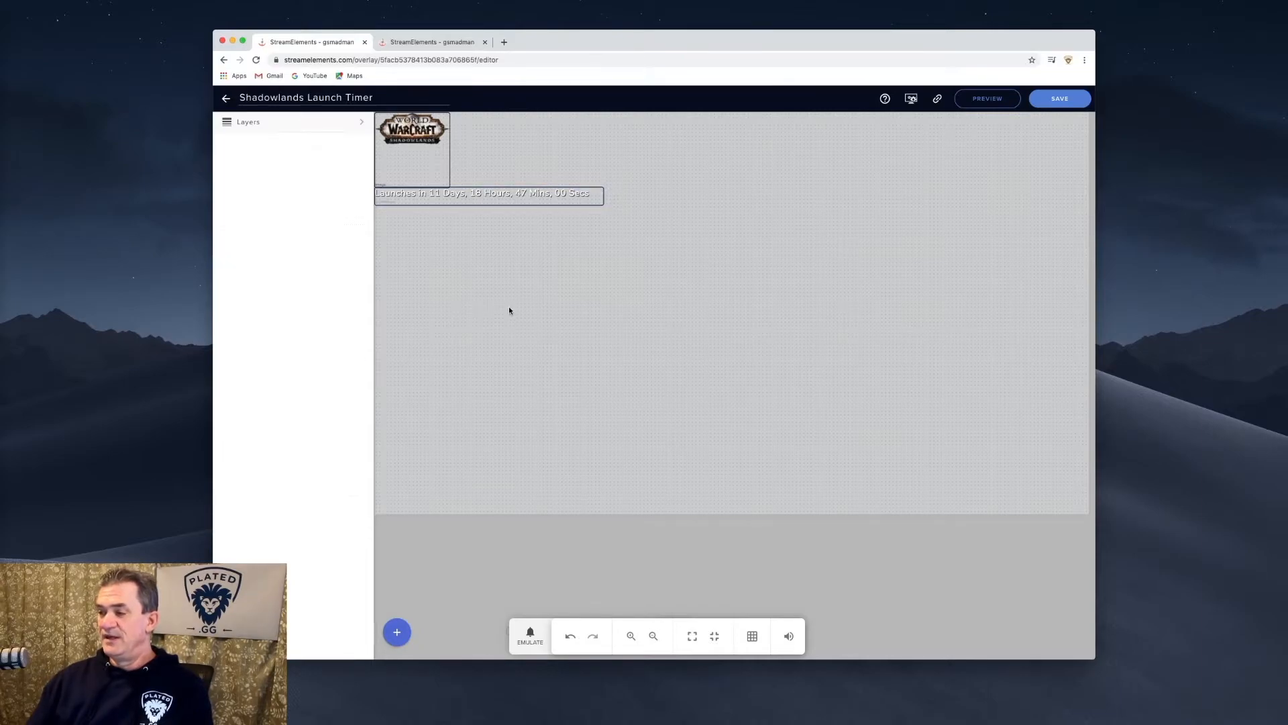
- Reduce the Shadowlands logo widget's box slightly so it ends above the countdown text
{"action": "left_click", "coordinate": [428, 145]}
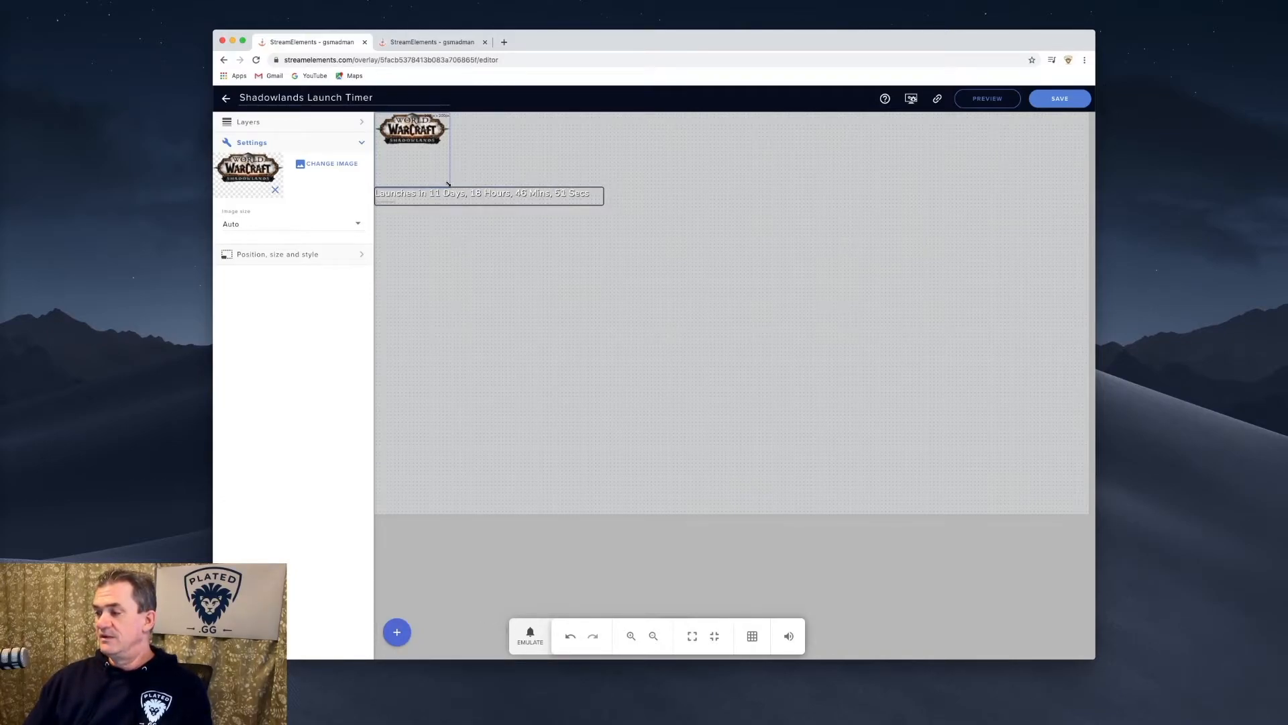
{"action": "mouse_move", "coordinate": [448, 186]}
{"action": "left_mouse_down"}
{"action": "mouse_move", "coordinate": [788, 377]}
{"action": "mouse_move", "coordinate": [904, 460]}
{"action": "mouse_move", "coordinate": [853, 408]}
{"action": "mouse_move", "coordinate": [550, 208]}
{"action": "mouse_move", "coordinate": [420, 151]}
{"action": "mouse_move", "coordinate": [445, 174]}
{"action": "left_mouse_up"}
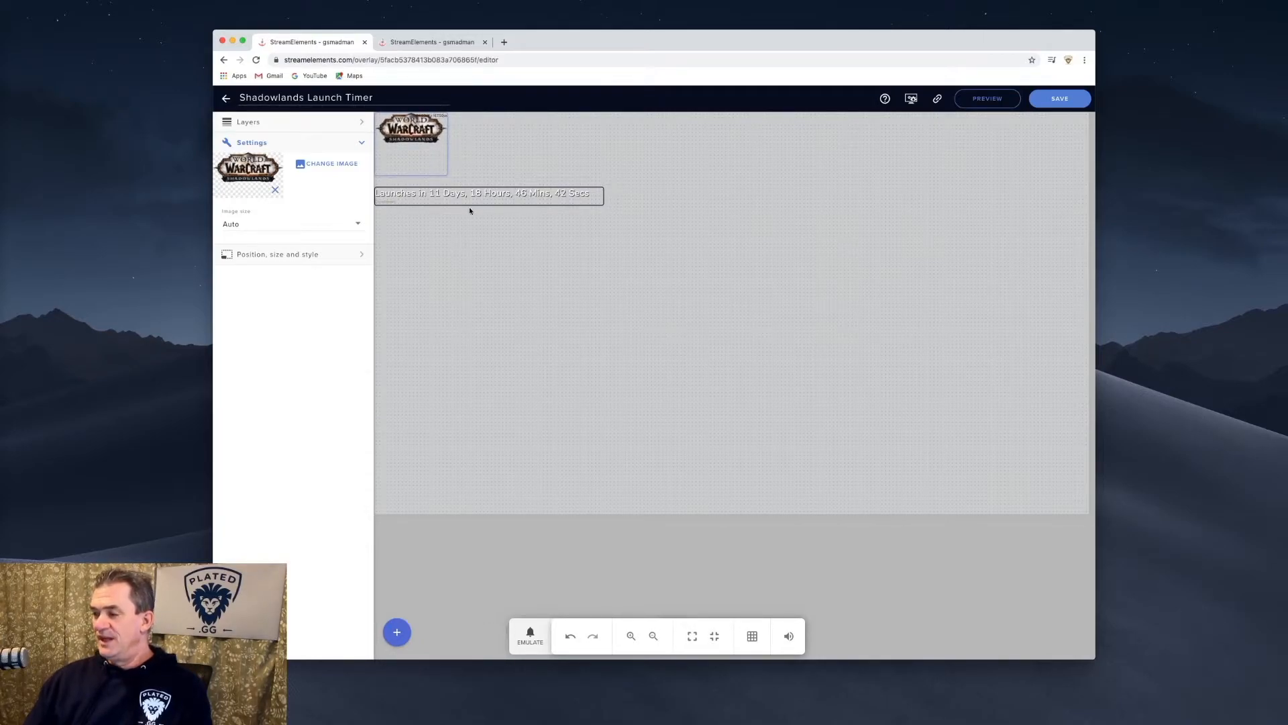
- Set the countdown text to the Norwester font at size 48
{"action": "left_click", "coordinate": [458, 194]}
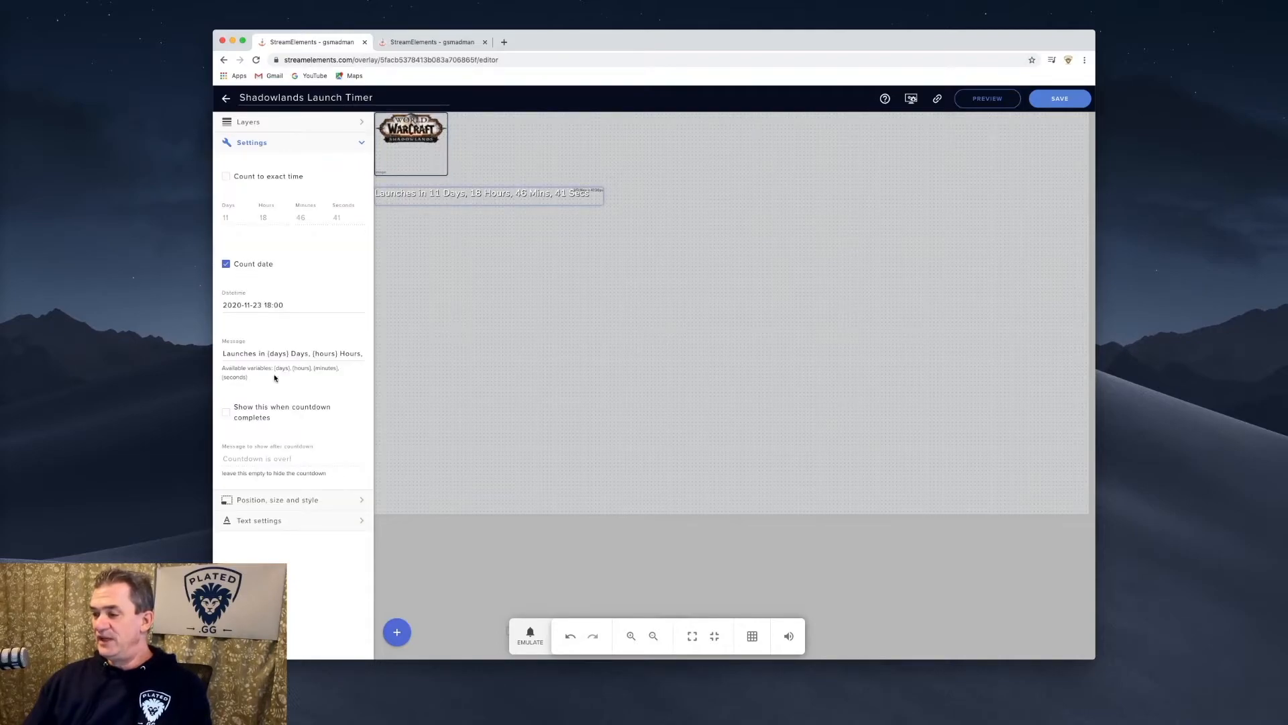
{"action": "left_click", "coordinate": [262, 524]}
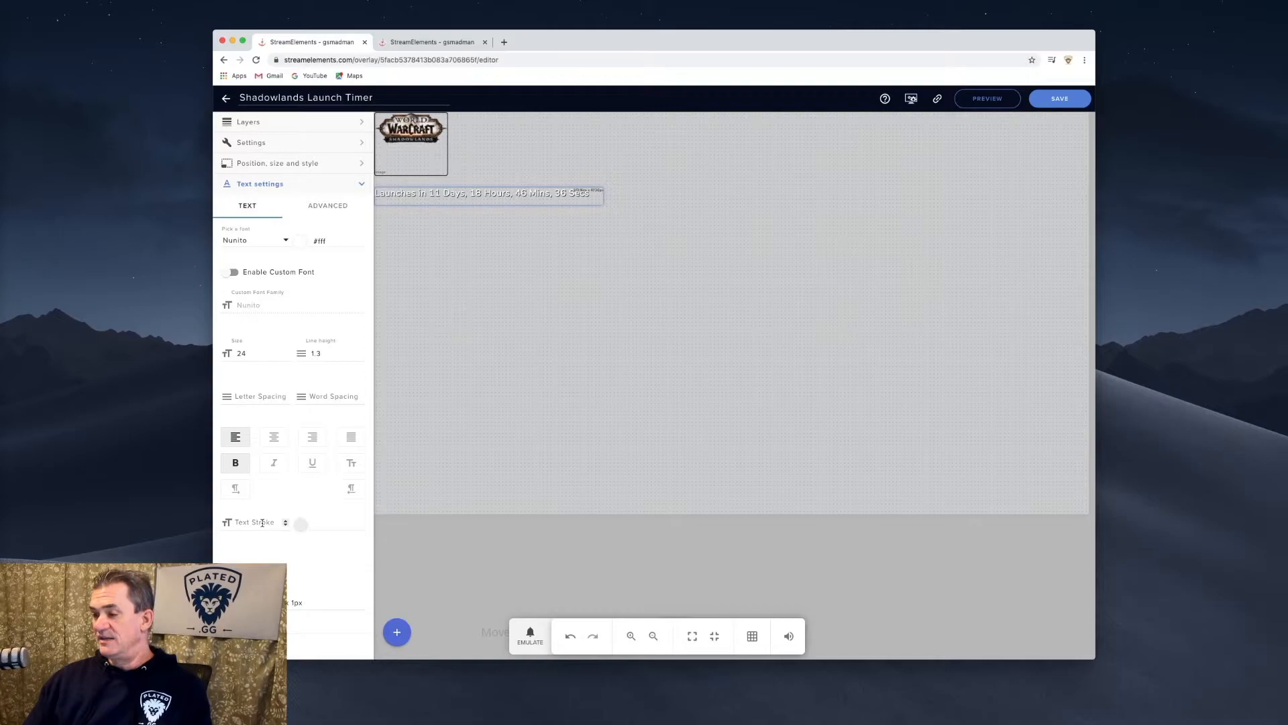
{"action": "left_click", "coordinate": [270, 243]}
{"action": "left_click", "coordinate": [260, 256]}
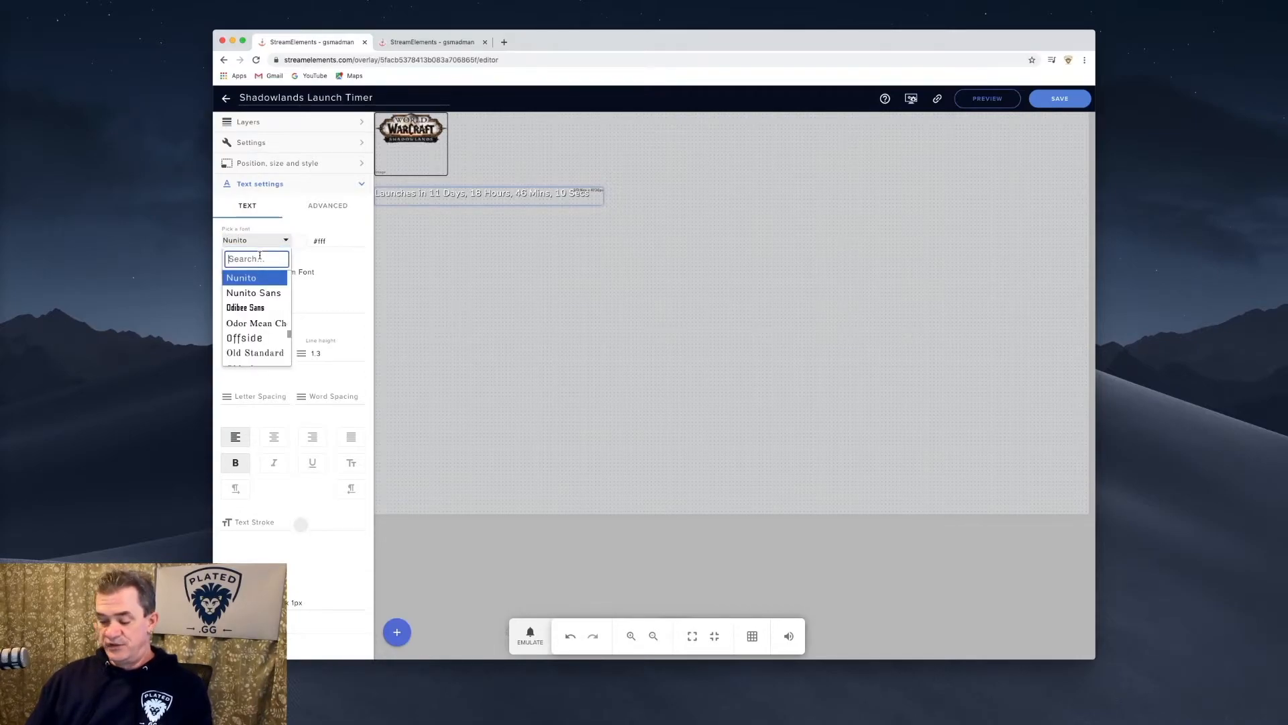
{"action": "type", "text": "Nor"}
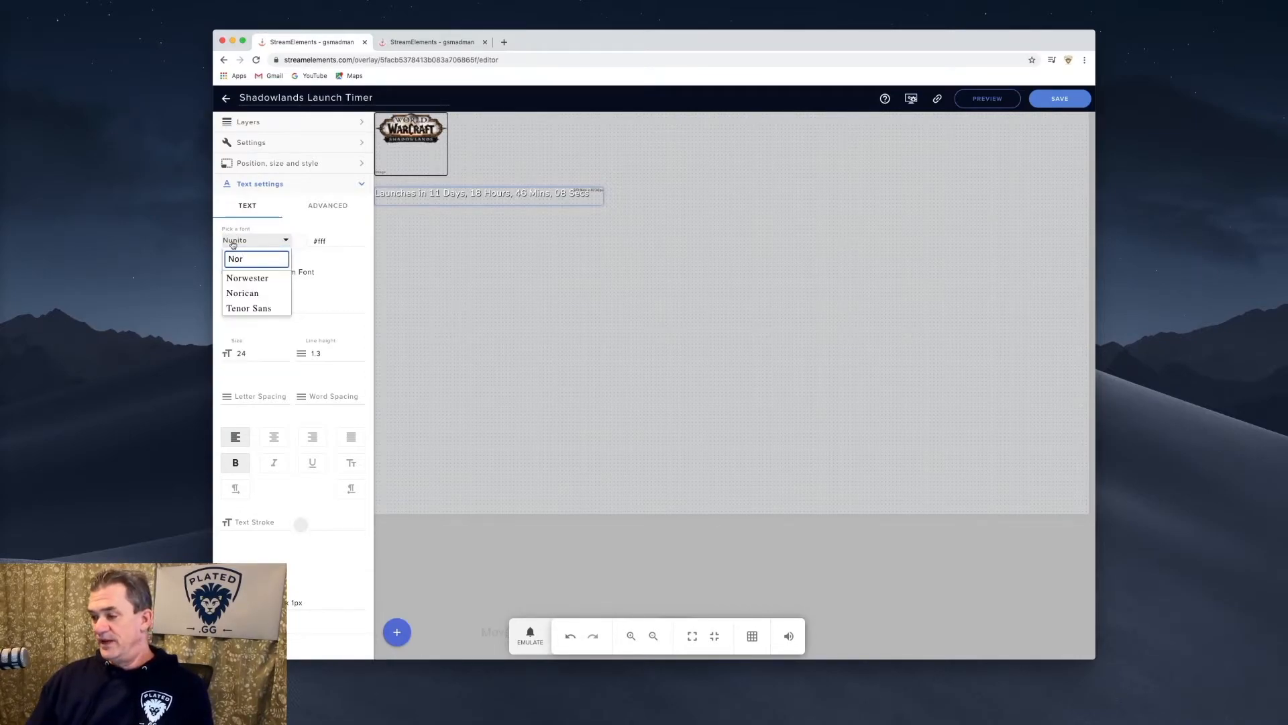
{"action": "left_click", "coordinate": [248, 278]}
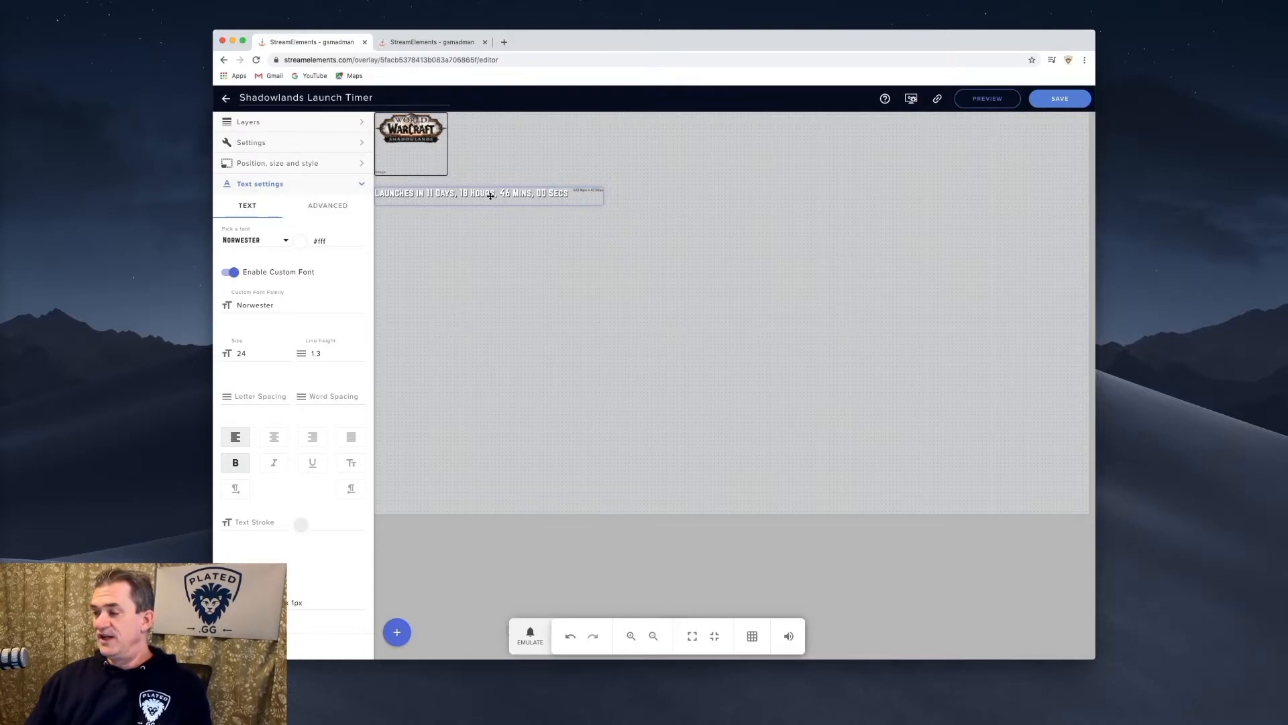
{"action": "double_click", "coordinate": [241, 353]}
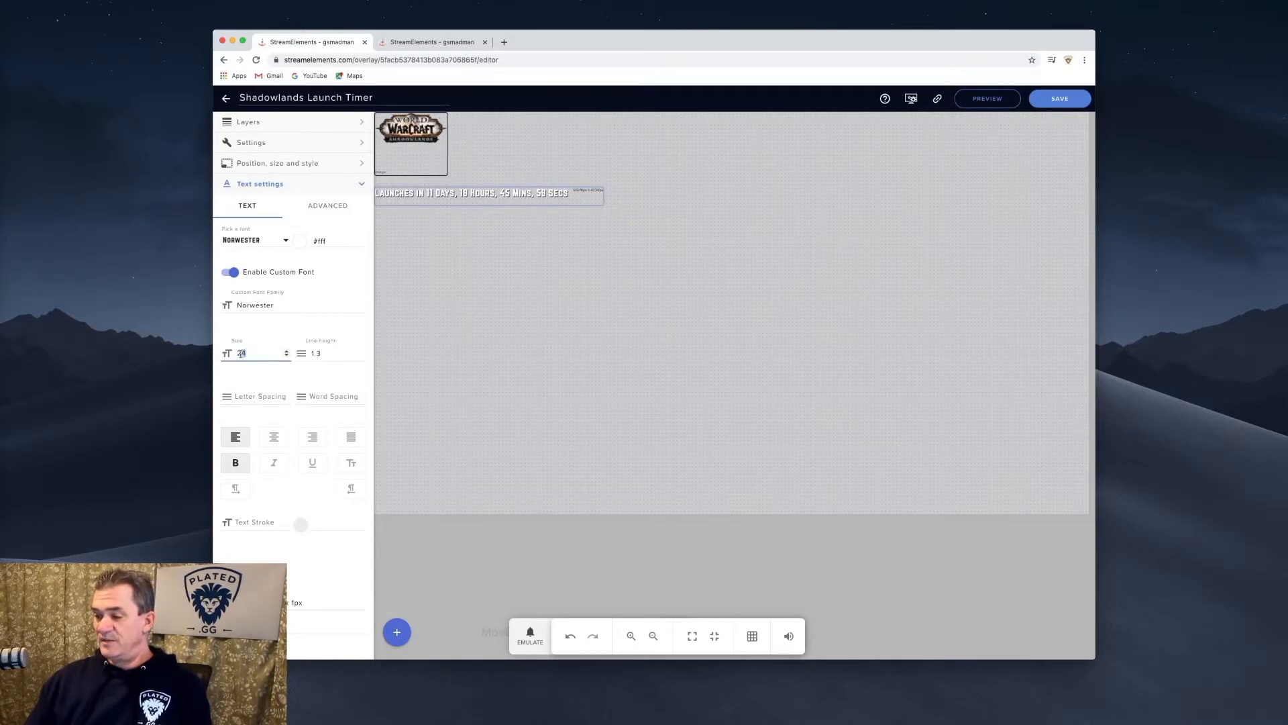
{"action": "type", "text": "48"}
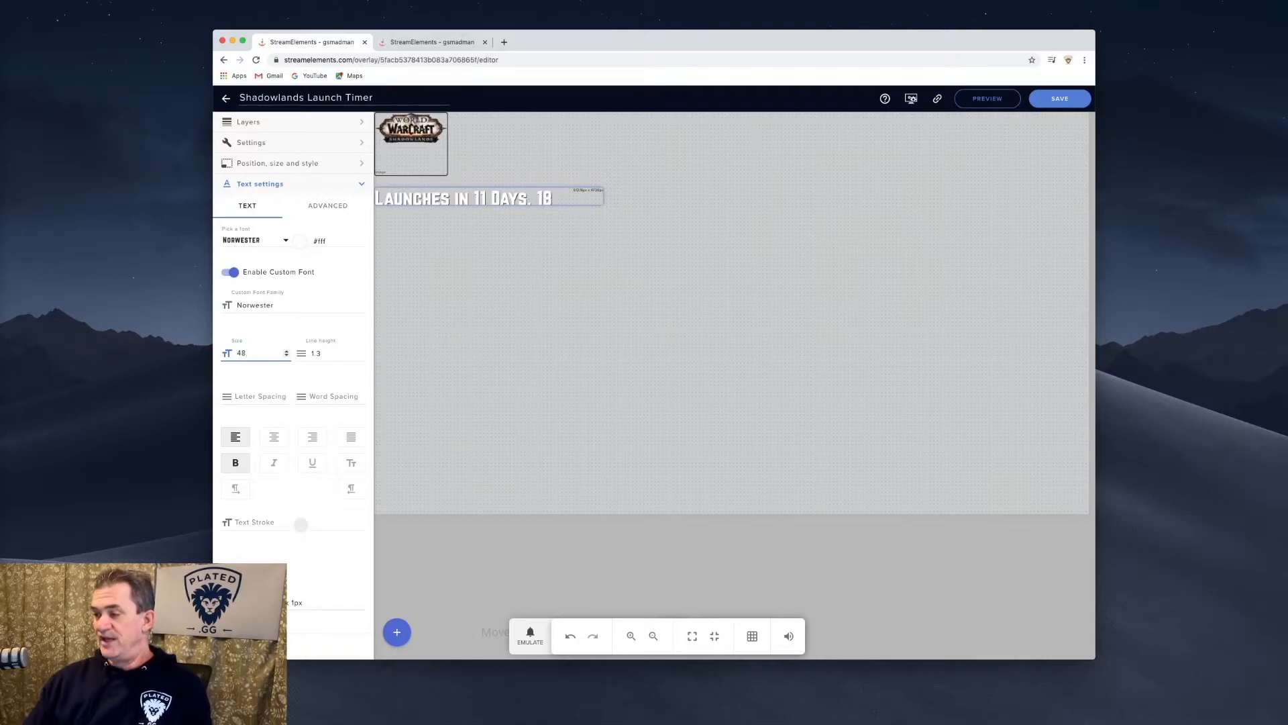
{"action": "left_click", "coordinate": [523, 364]}
- Enlarge the countdown widget until the whole 48-size message fits on a single line
{"action": "left_click", "coordinate": [603, 205]}
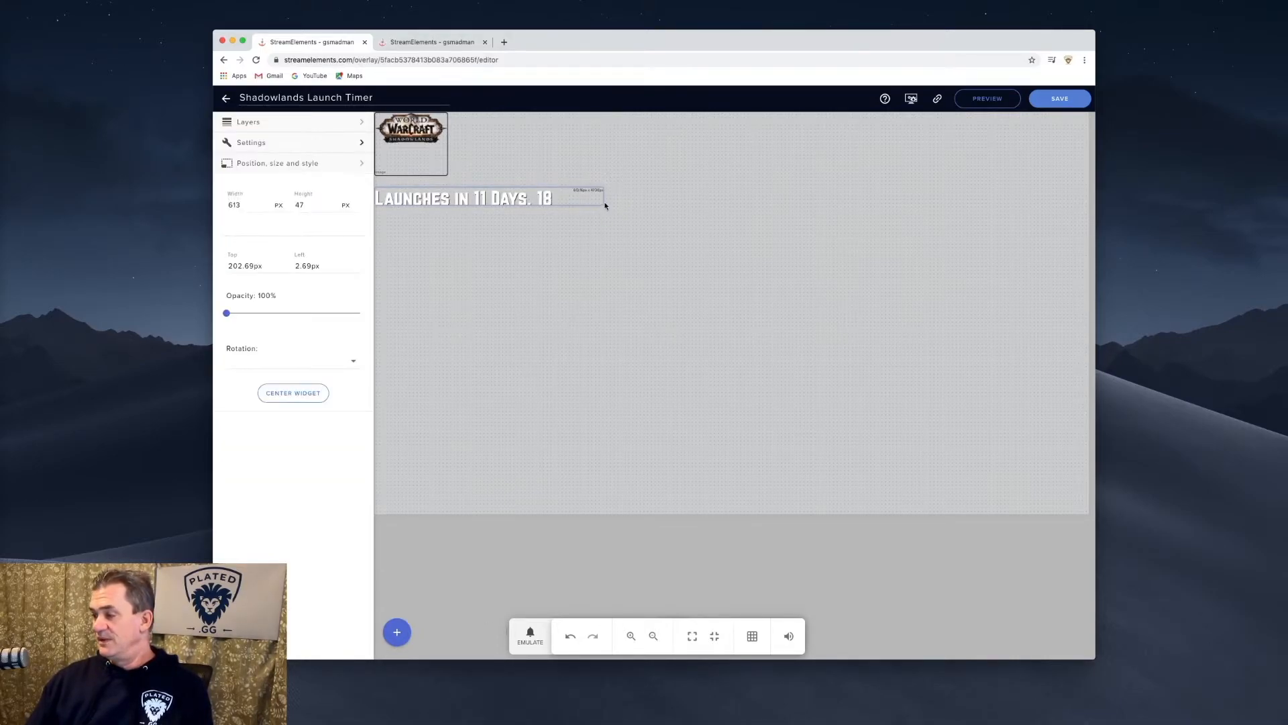
{"action": "left_click_drag", "start_coordinate": [603, 205], "coordinate": [763, 212]}
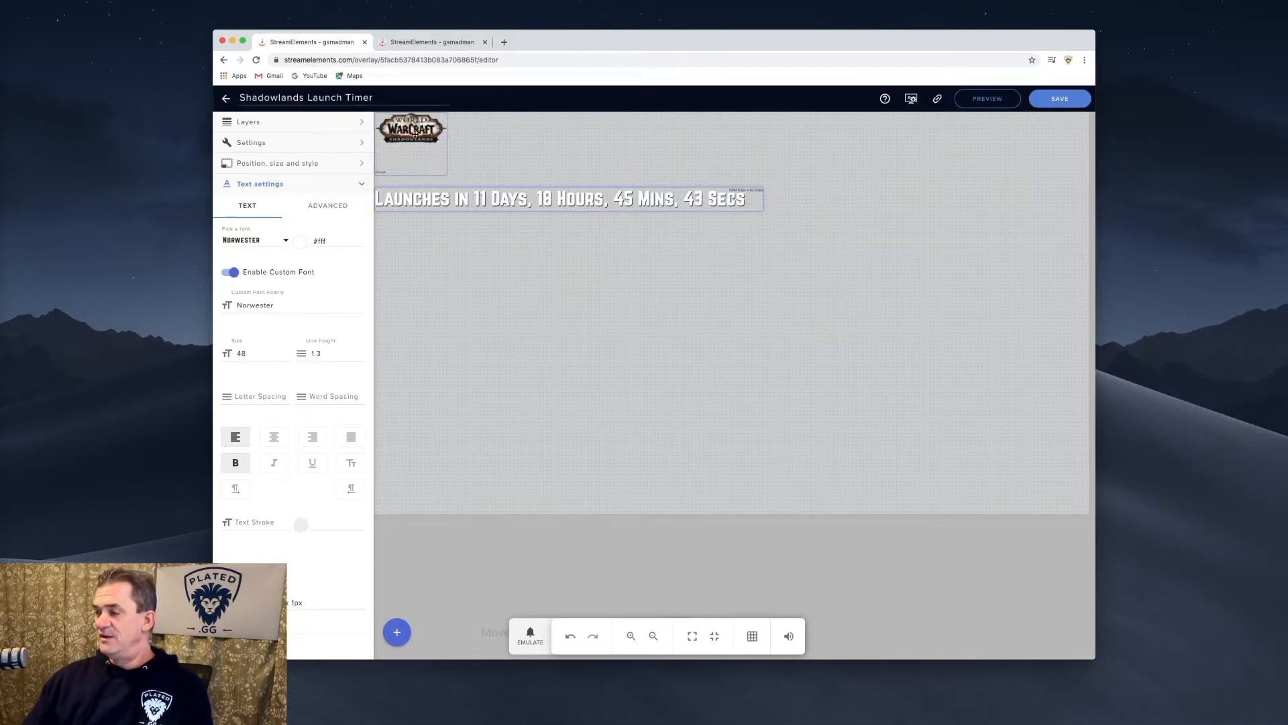
- Center the Shadowlands logo above the countdown text and enlarge it to roughly twice its size
{"action": "left_click_drag", "start_coordinate": [414, 134], "coordinate": [571, 147]}
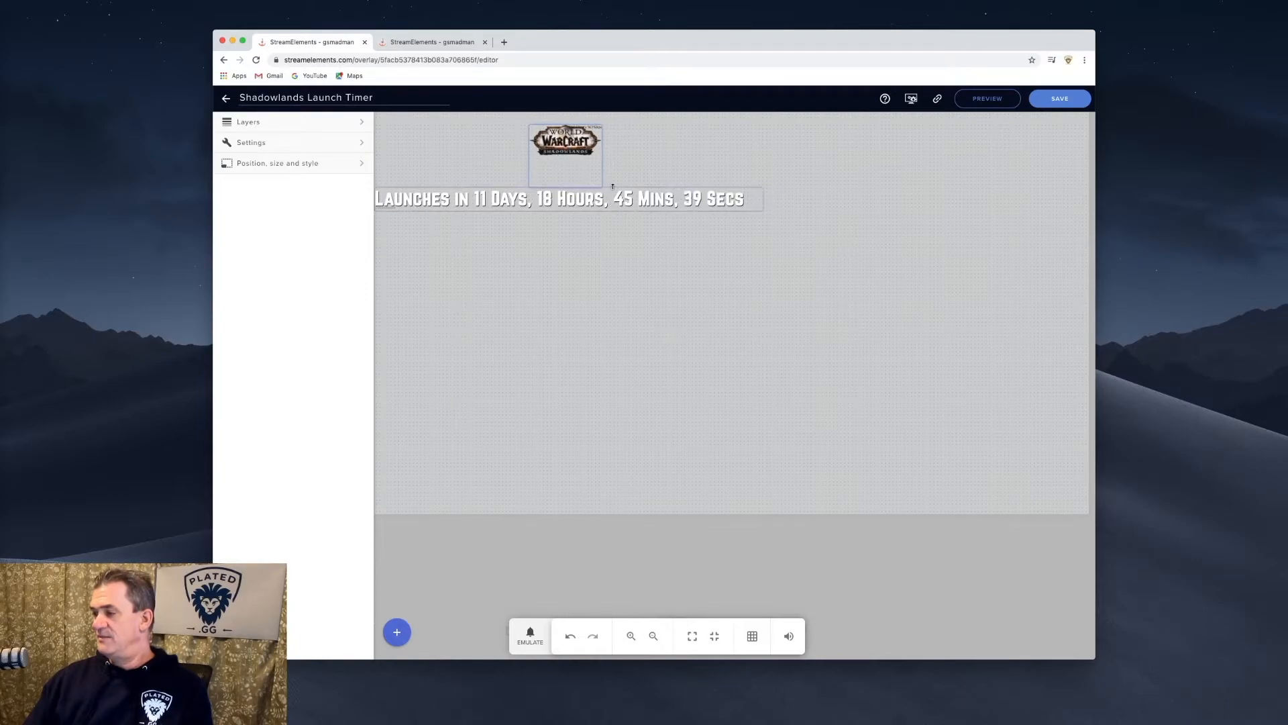
{"action": "left_click_drag", "start_coordinate": [602, 186], "coordinate": [581, 160]}
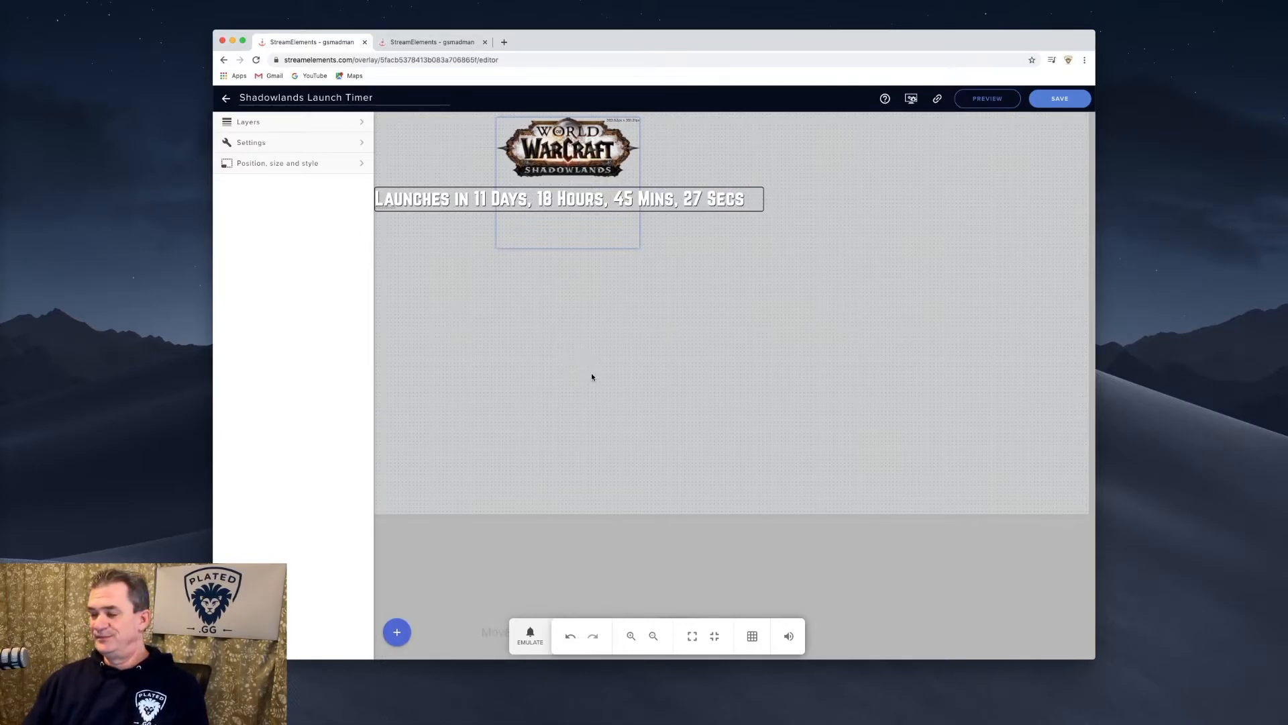
- Save the overlay and preview it in a new browser tab, then return to the editor
{"action": "left_click", "coordinate": [1068, 104]}
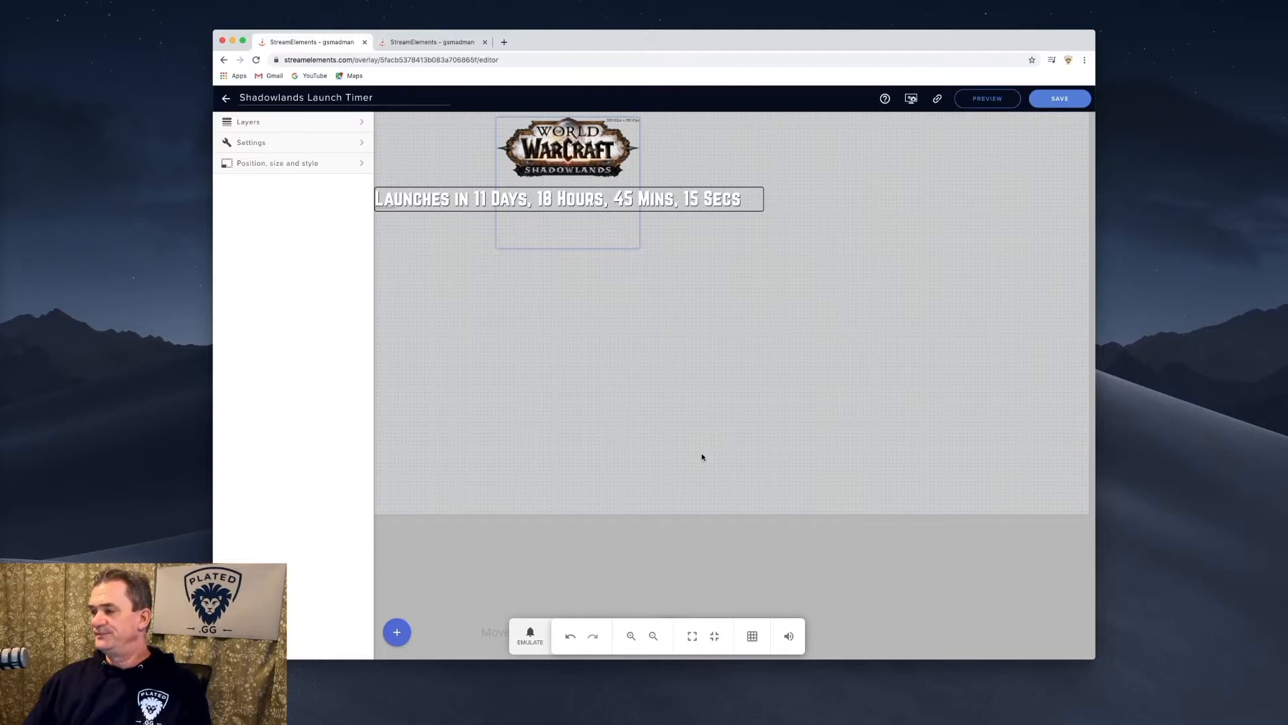
{"action": "left_click", "coordinate": [974, 102]}
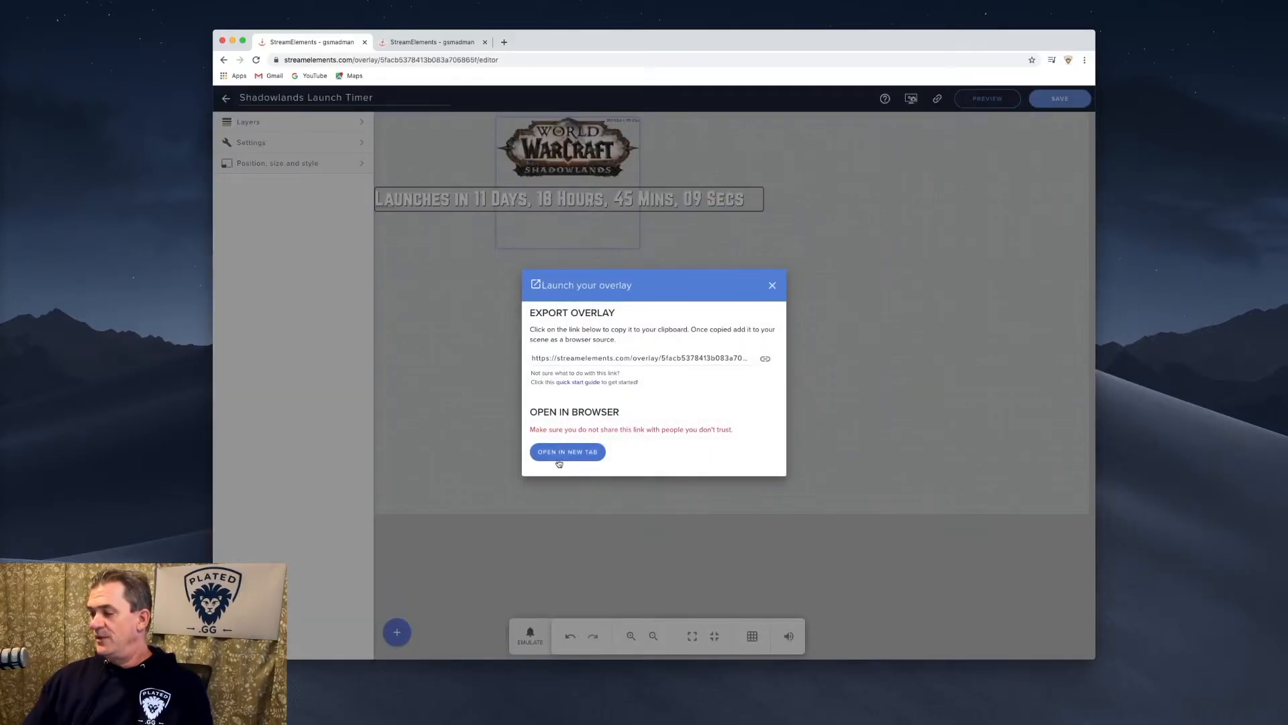
{"action": "left_click", "coordinate": [559, 461]}
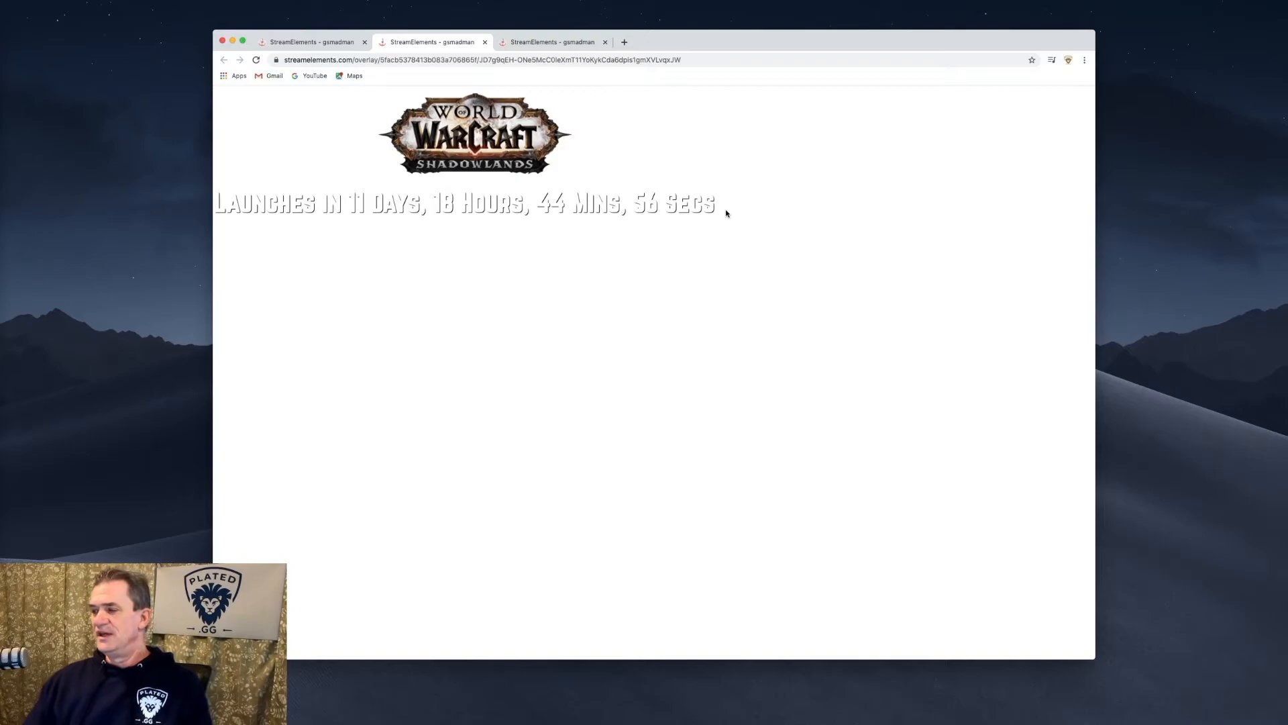
{"action": "left_click", "coordinate": [484, 41]}
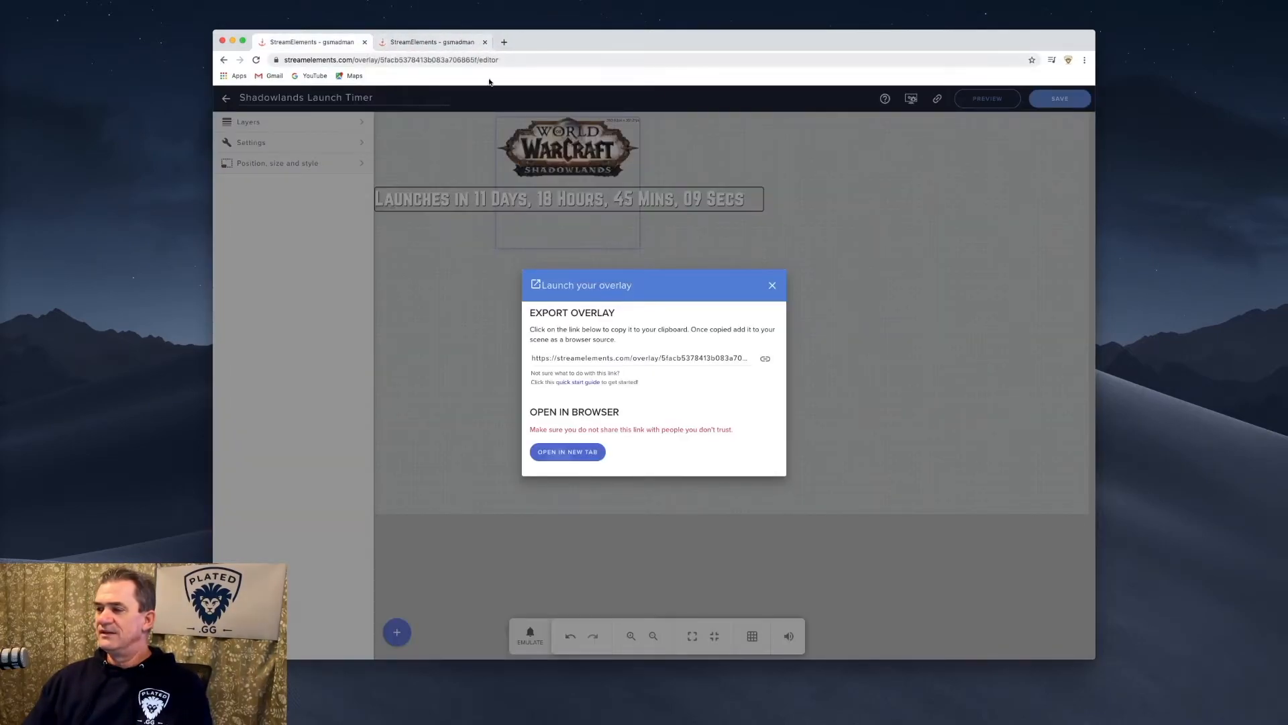
{"action": "left_click", "coordinate": [773, 285]}
{"action": "left_click", "coordinate": [274, 145]}
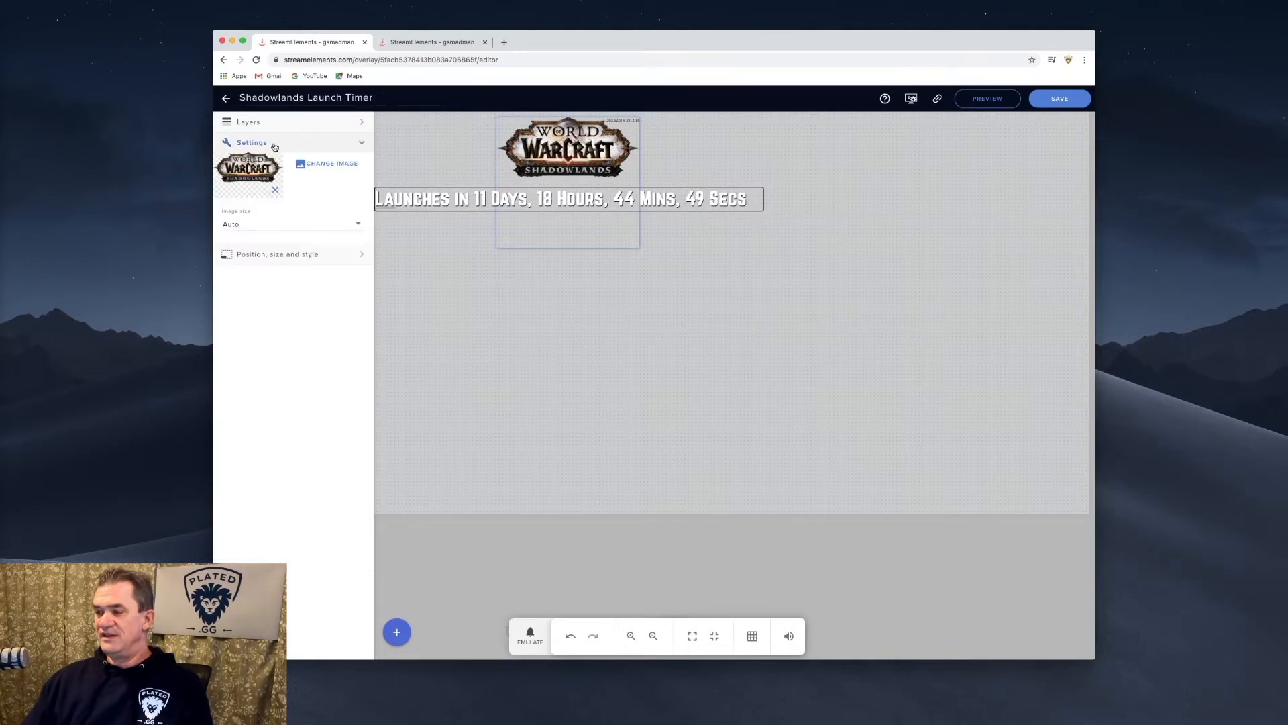
{"action": "left_click", "coordinate": [290, 257]}
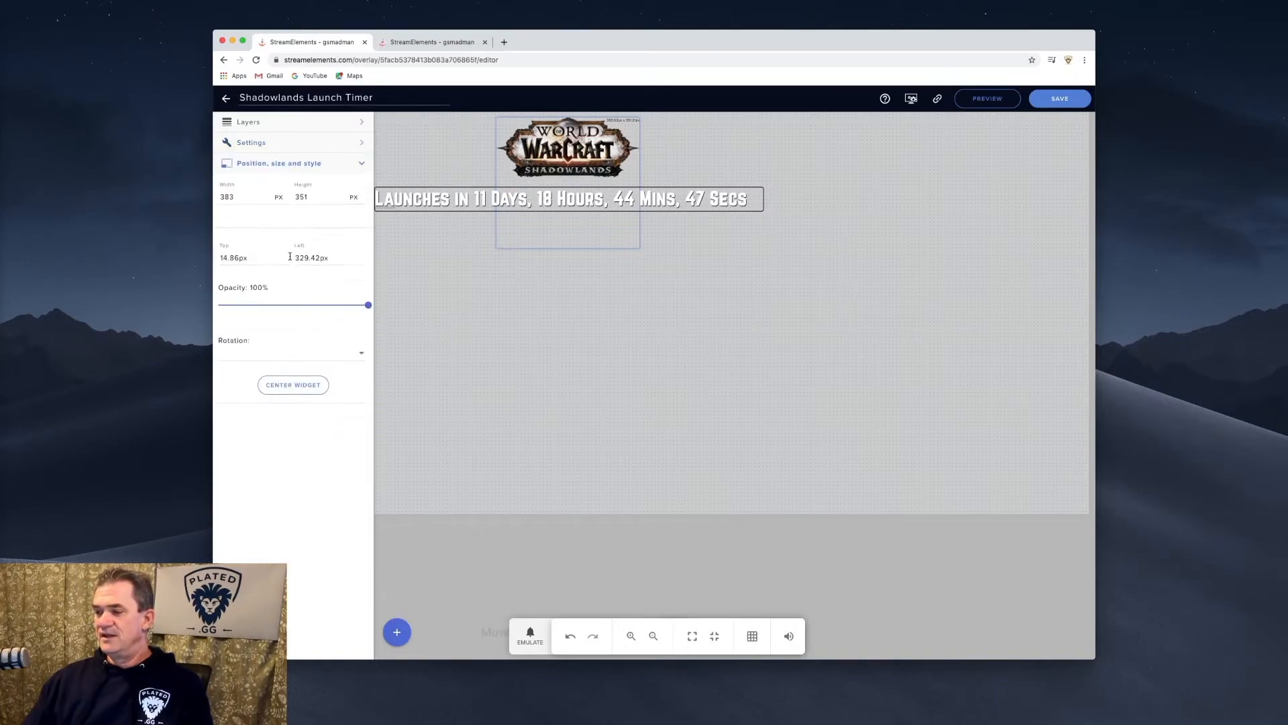
{"action": "left_click", "coordinate": [296, 144]}
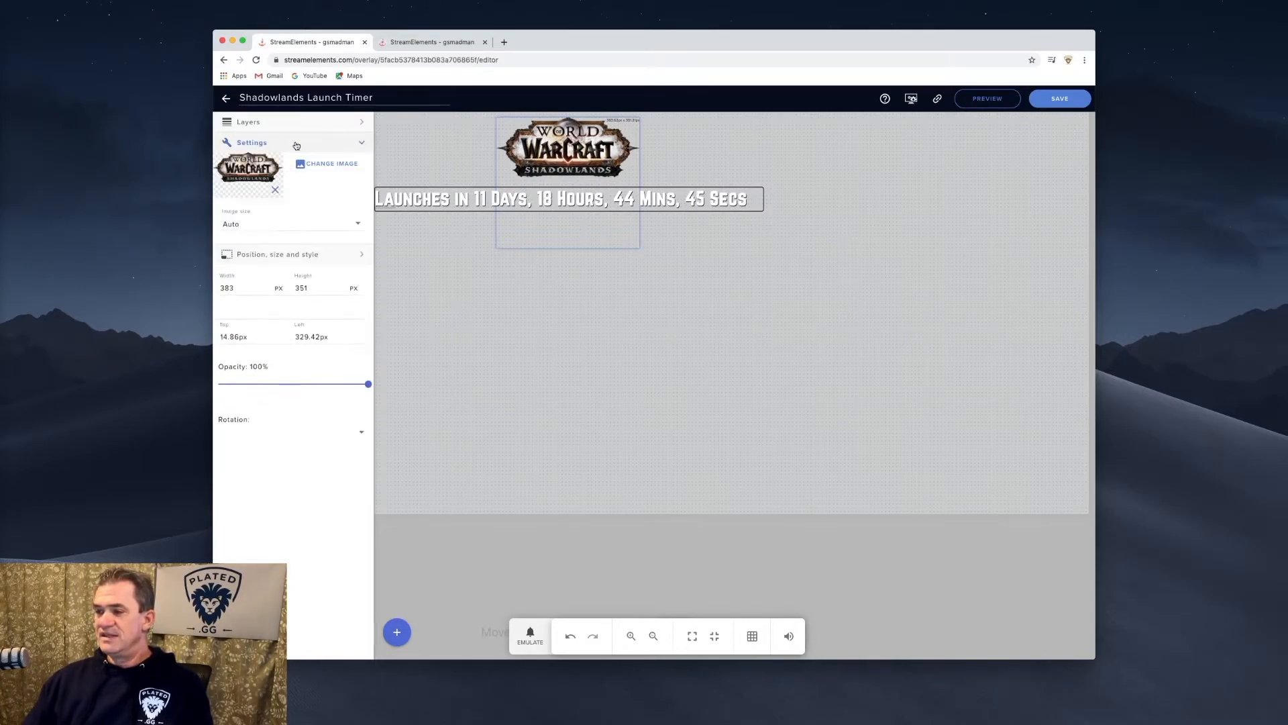
- Change the countdown widget's text color to red and deselect the widget
{"action": "left_click", "coordinate": [304, 122]}
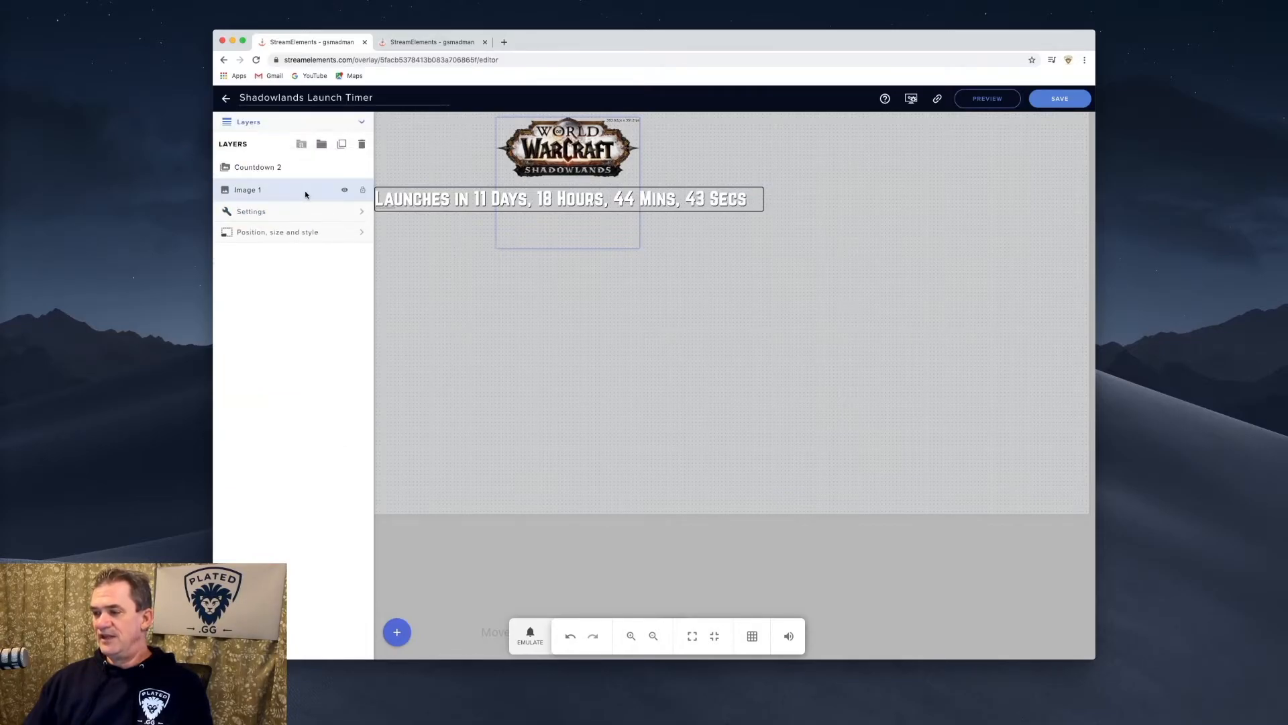
{"action": "left_click", "coordinate": [263, 167]}
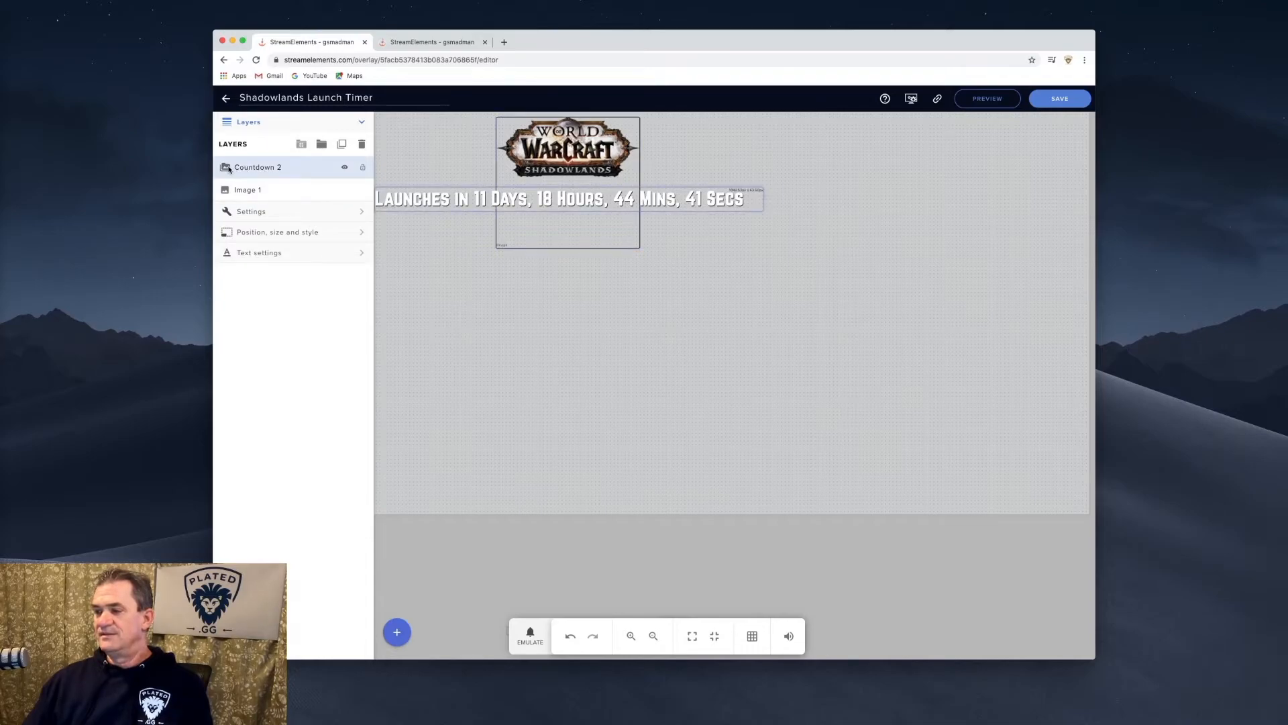
{"action": "left_click", "coordinate": [266, 215]}
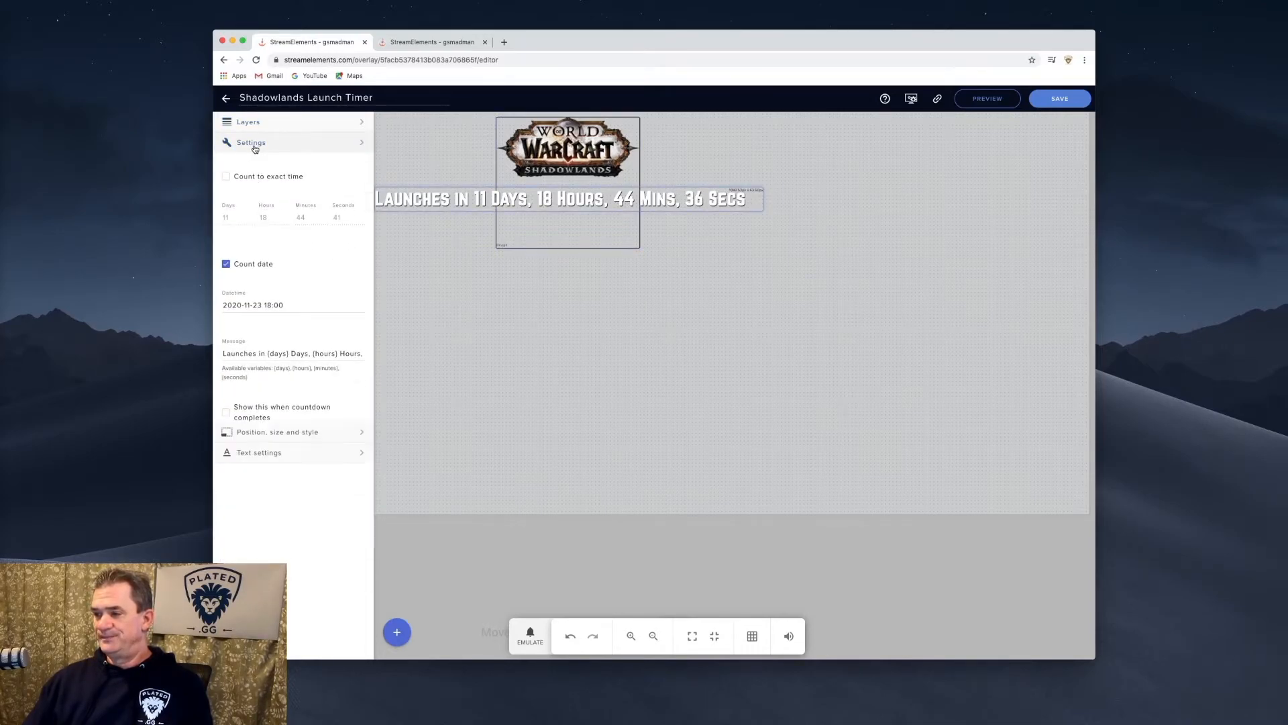
{"action": "left_click", "coordinate": [255, 149]}
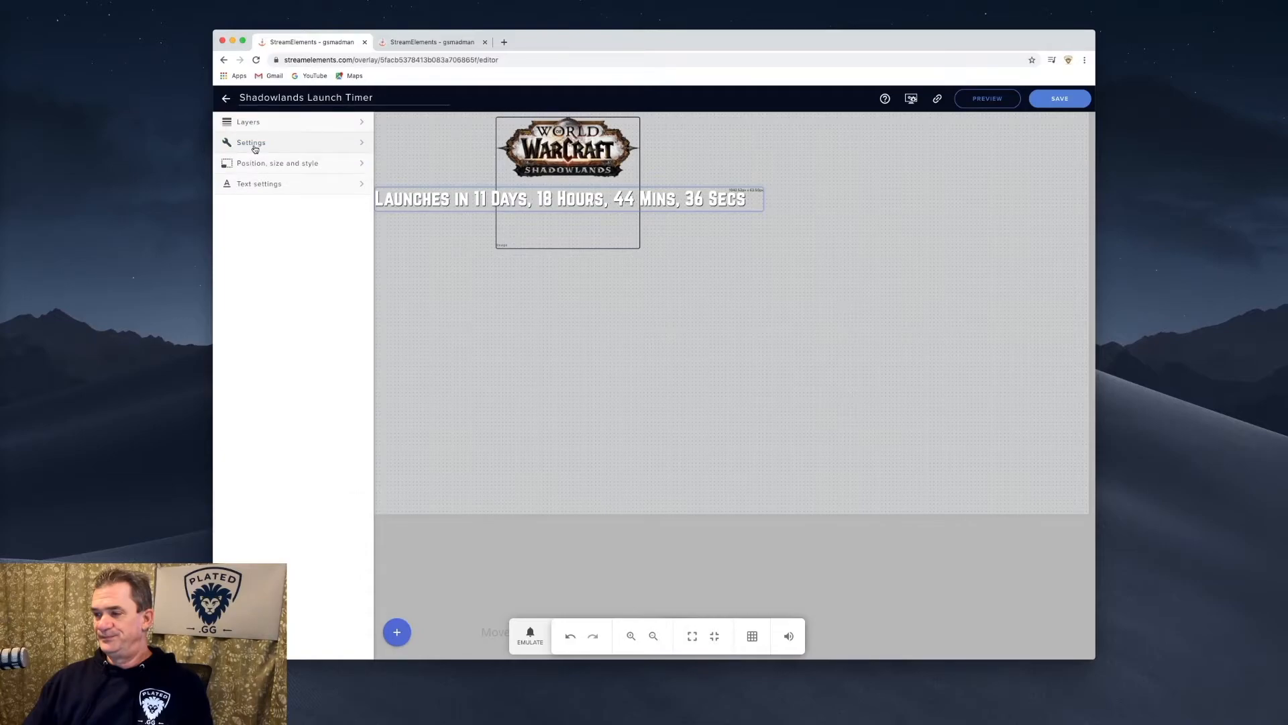
{"action": "left_click", "coordinate": [264, 185]}
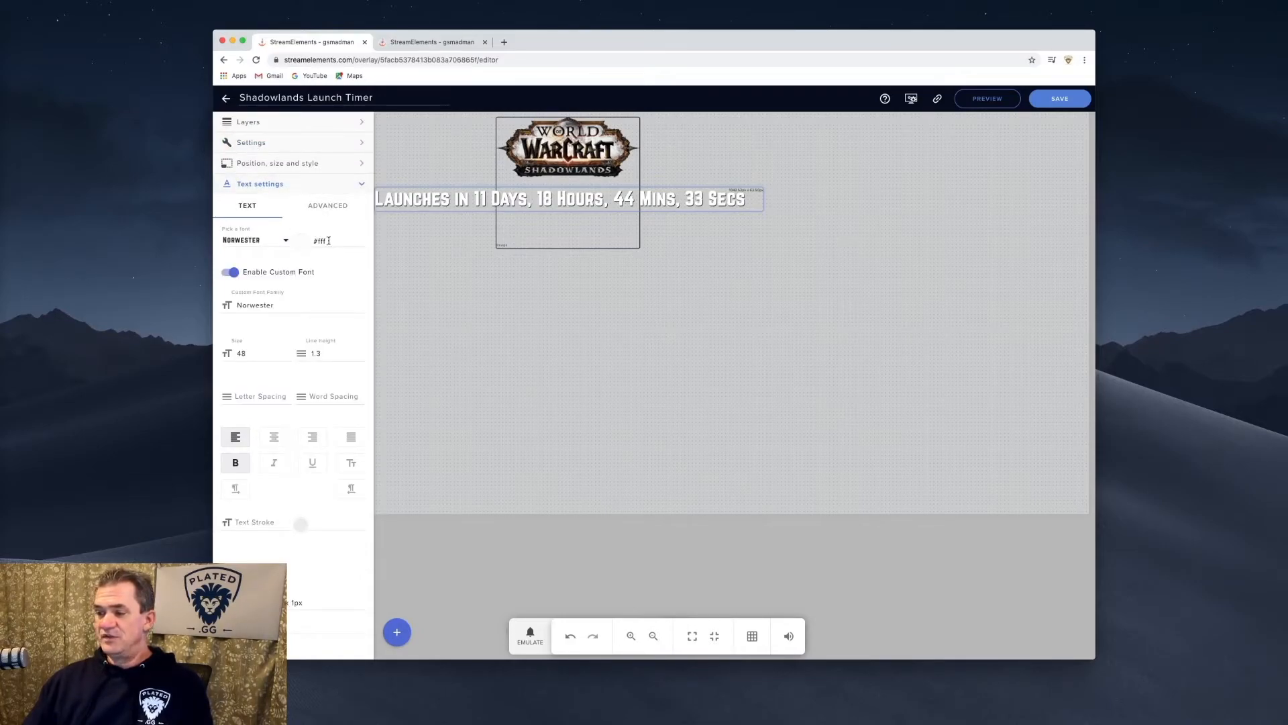
{"action": "left_click", "coordinate": [306, 246]}
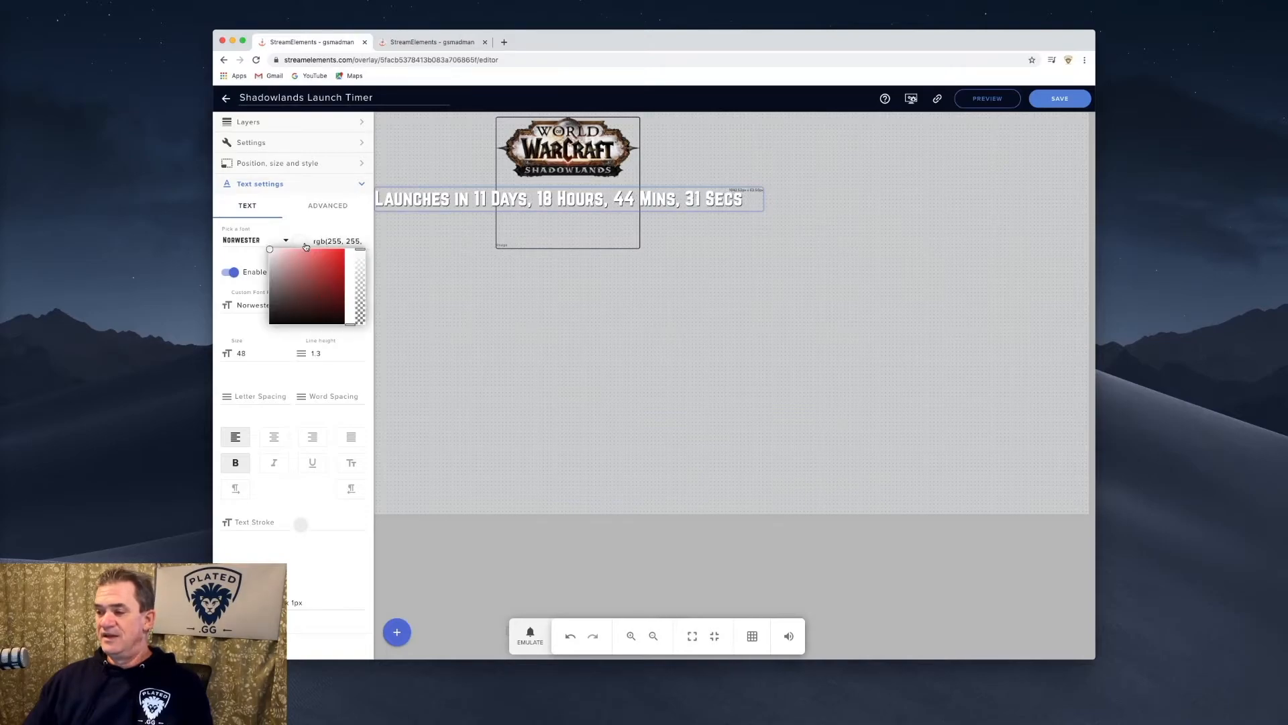
{"action": "left_click", "coordinate": [339, 252]}
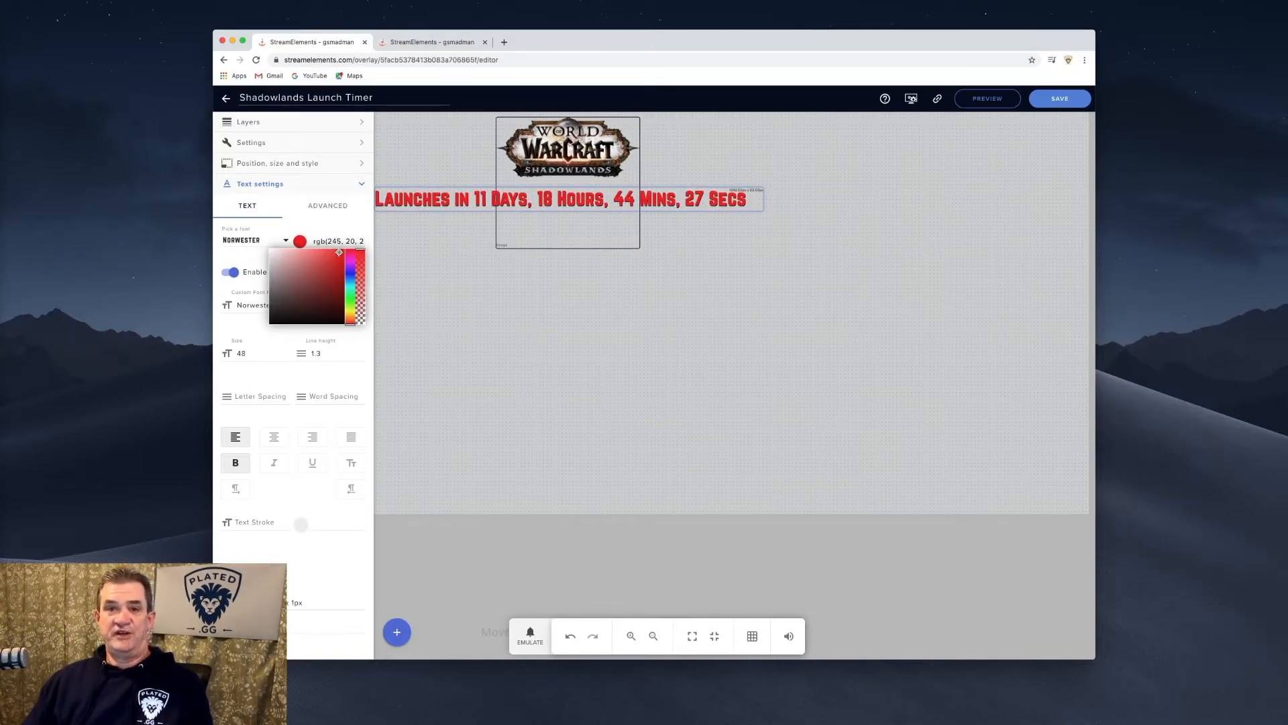
{"action": "left_click", "coordinate": [449, 297]}
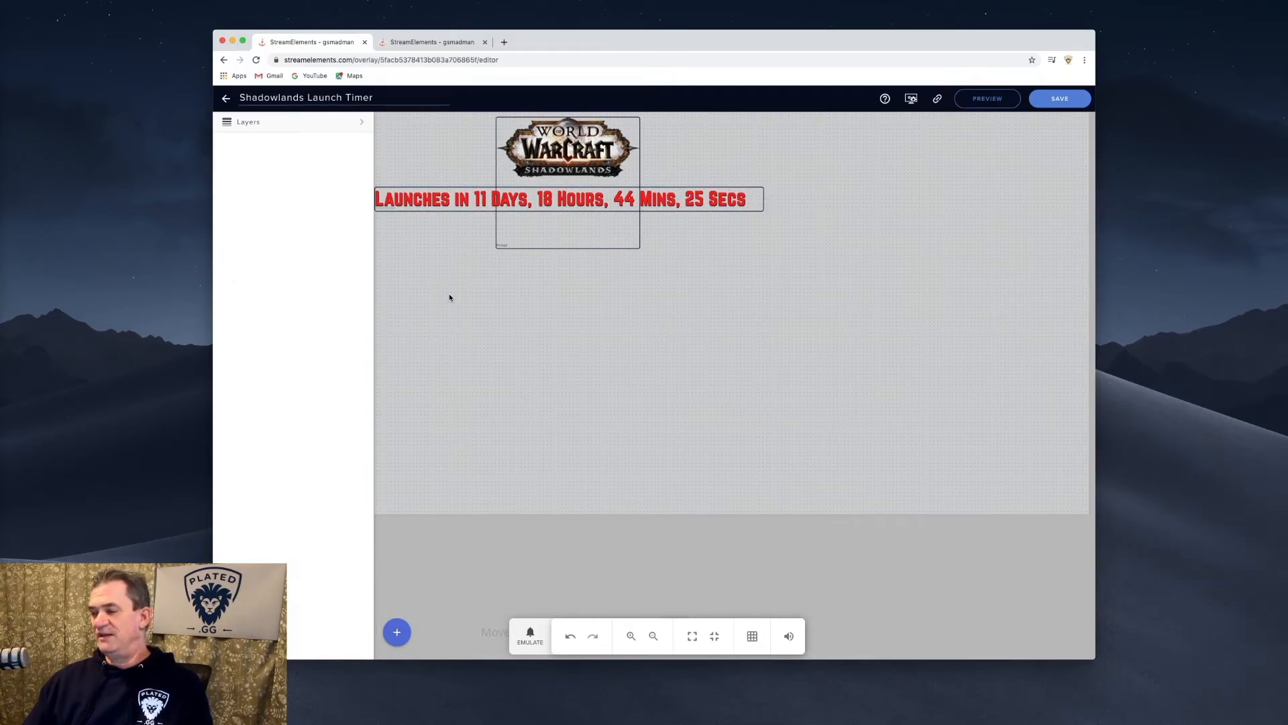
- Check the position and size values of the Shadowlands logo and the countdown widget
{"action": "left_click", "coordinate": [463, 200]}
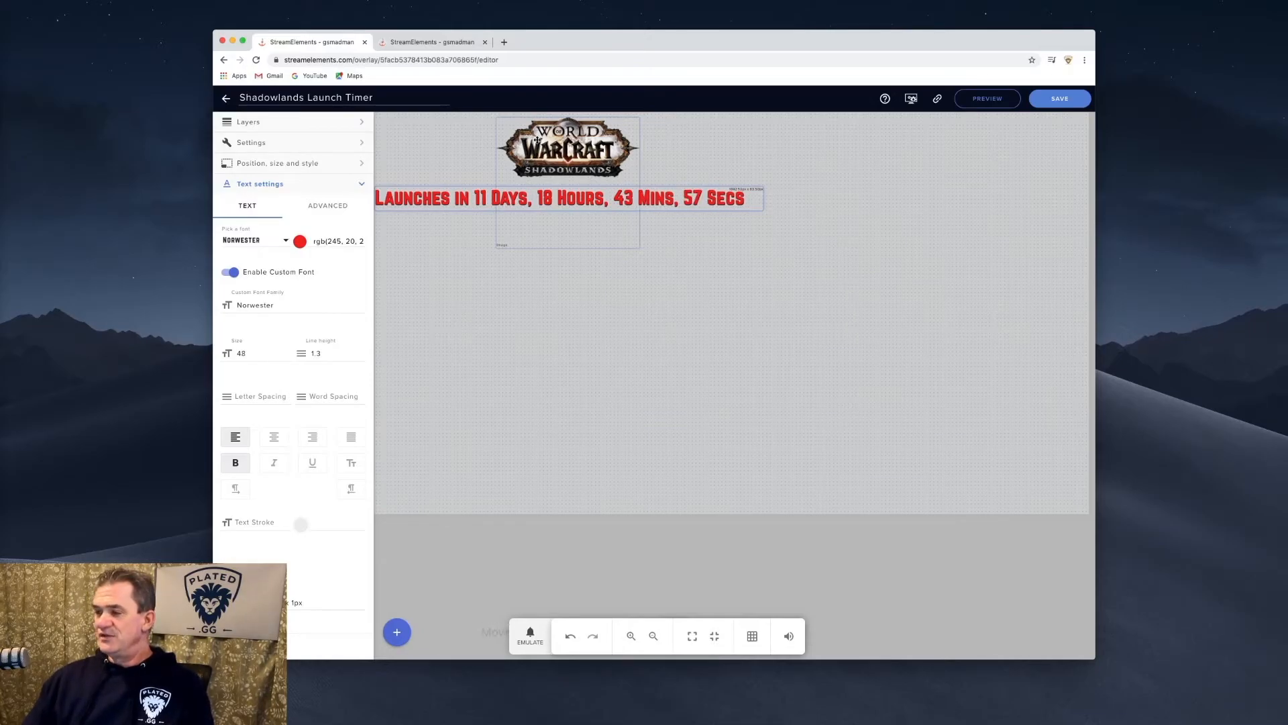
{"action": "left_click", "coordinate": [538, 140]}
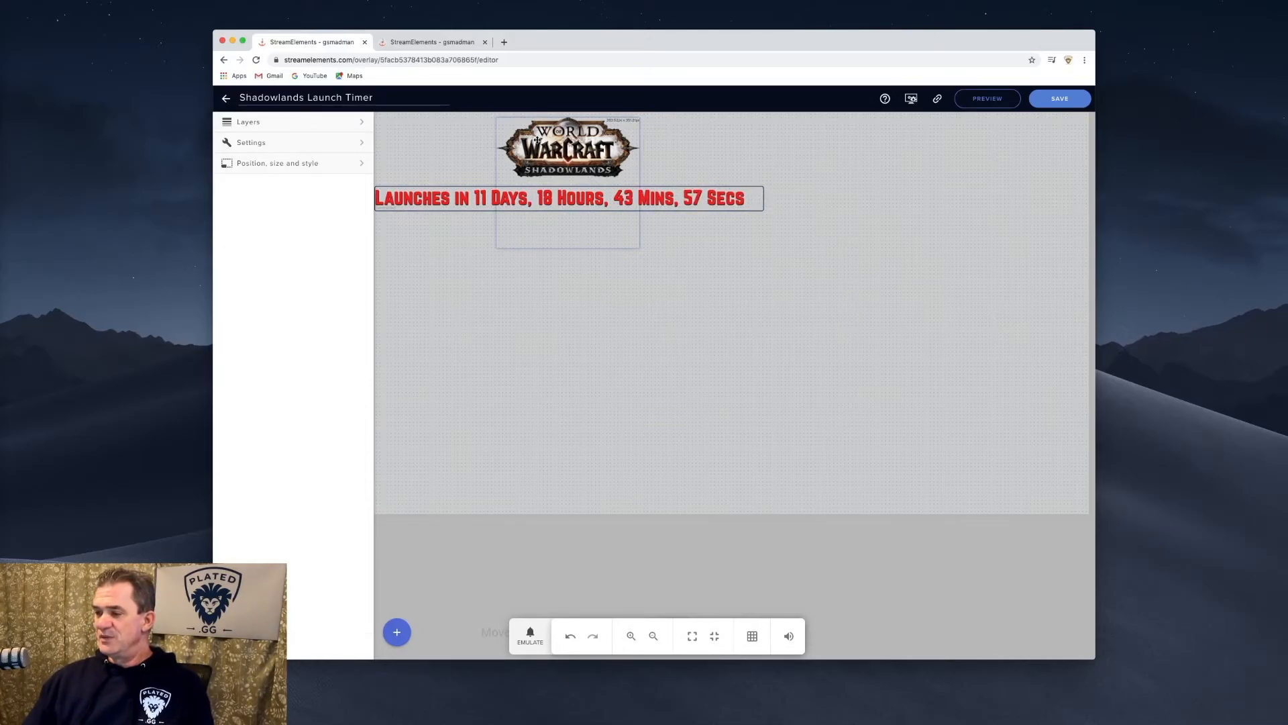
{"action": "left_click", "coordinate": [298, 164]}
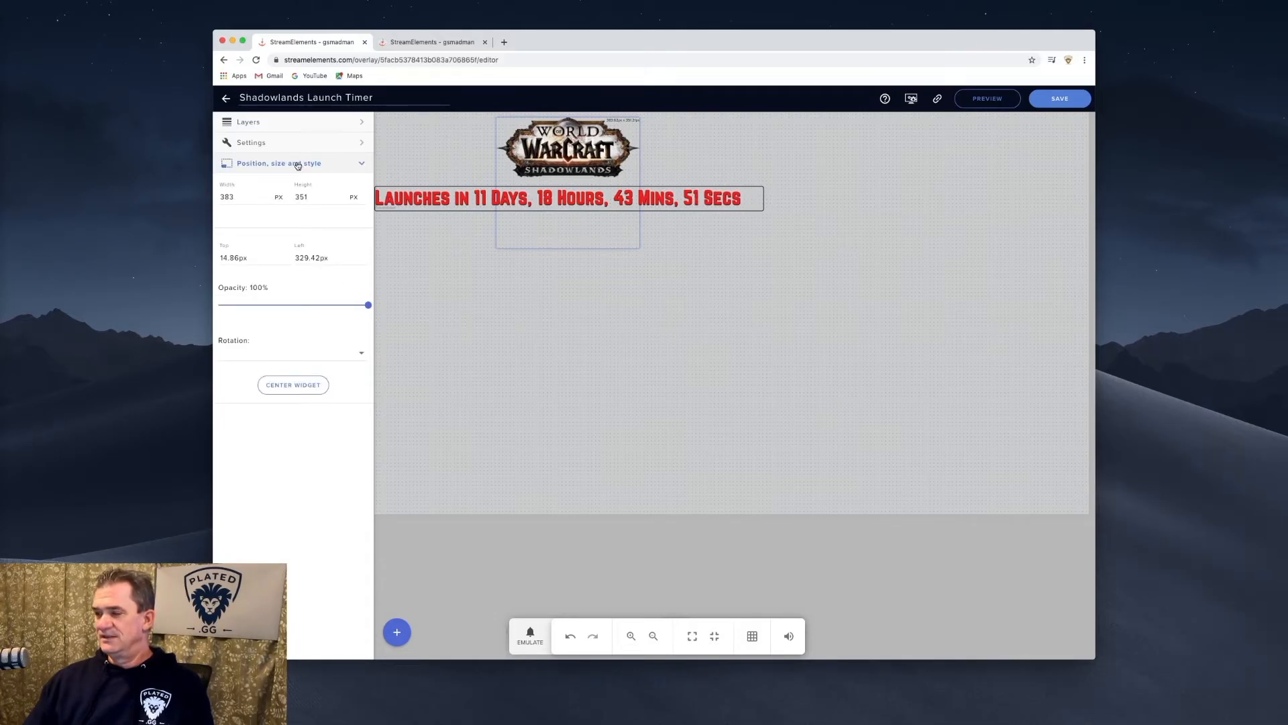
{"action": "left_click", "coordinate": [429, 202]}
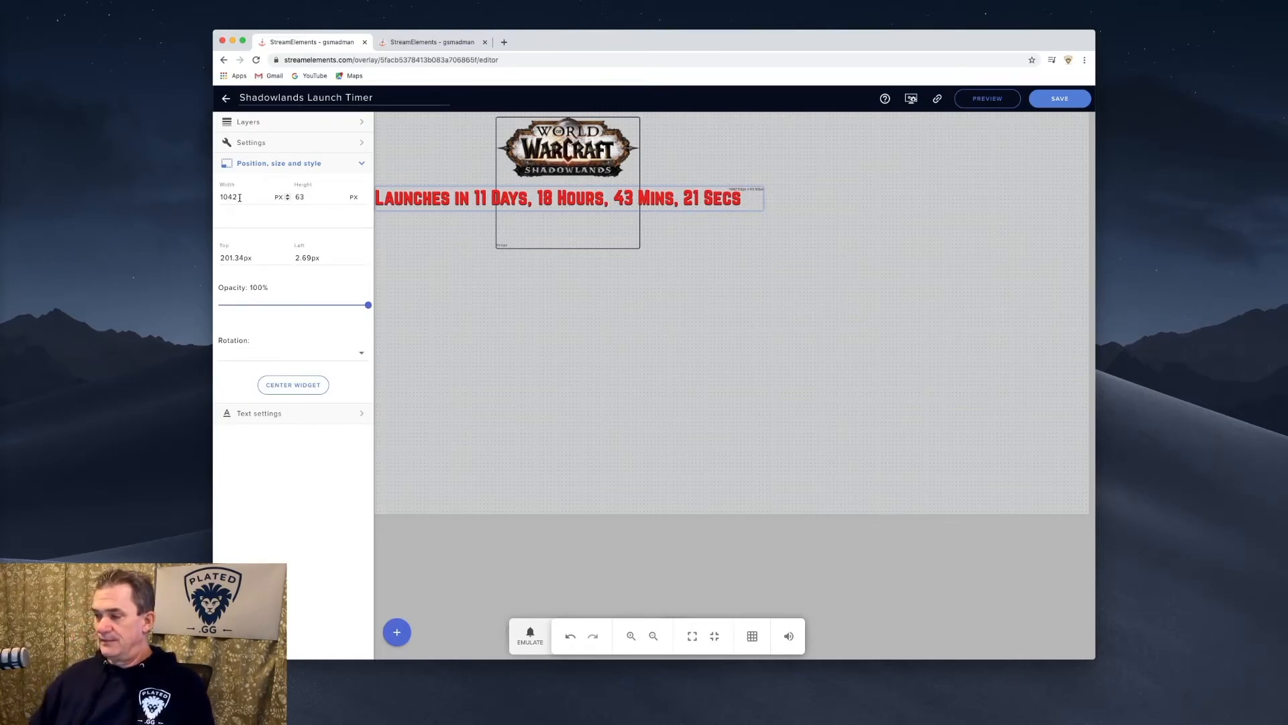
- Save the overlay and return to the list of personal overlays
{"action": "left_click", "coordinate": [1077, 104]}
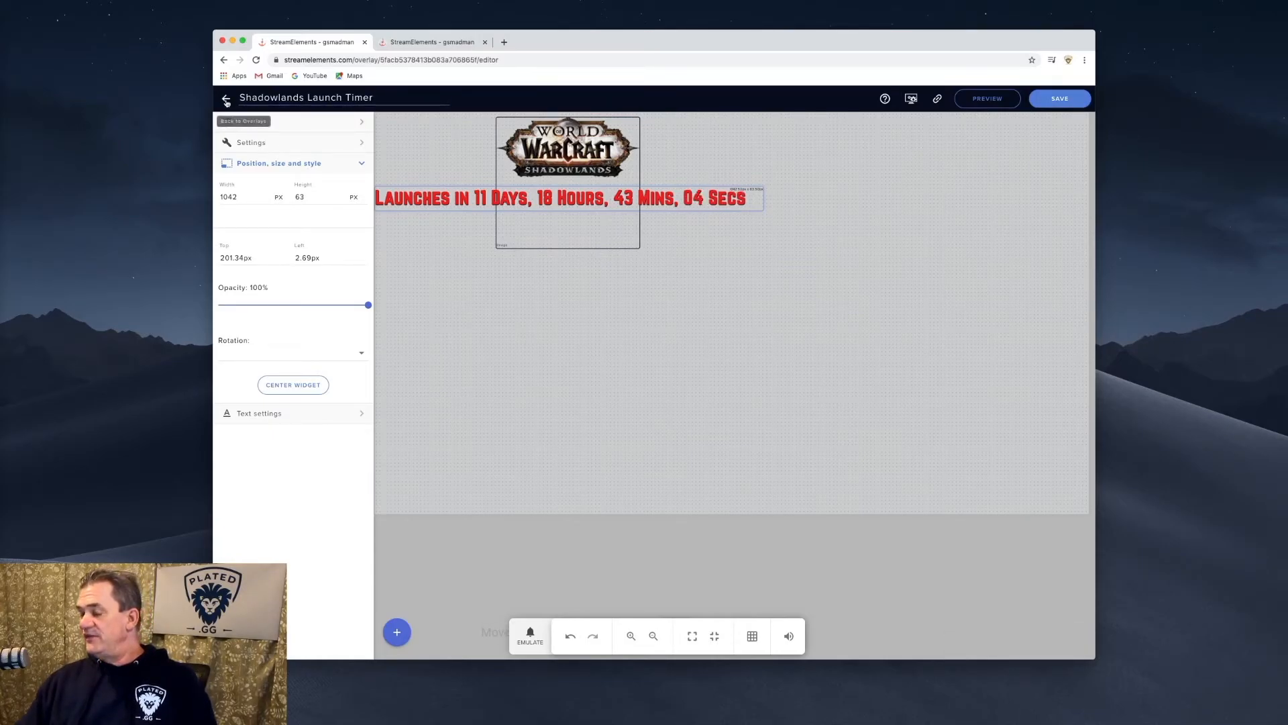
{"action": "left_click", "coordinate": [226, 99]}
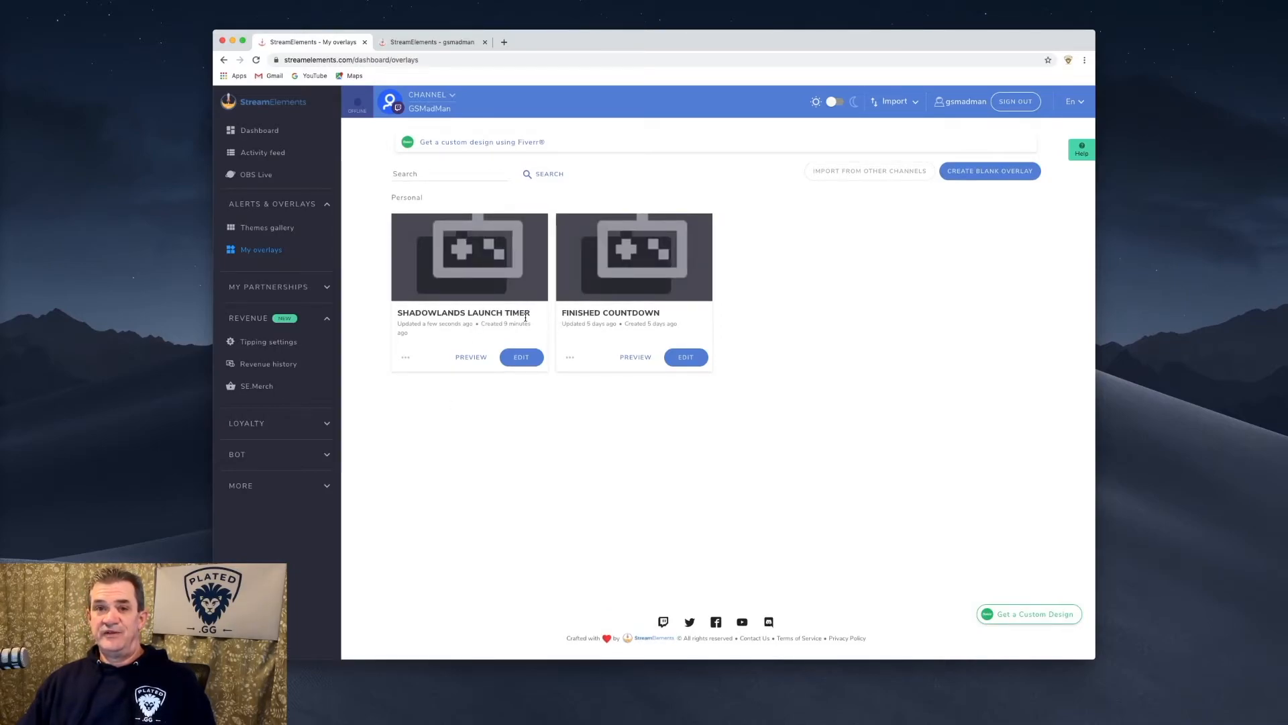
- Reopen the Shadowlands Launch Timer overlay for editing and copy its export link to the clipboard
{"action": "left_click", "coordinate": [528, 357]}
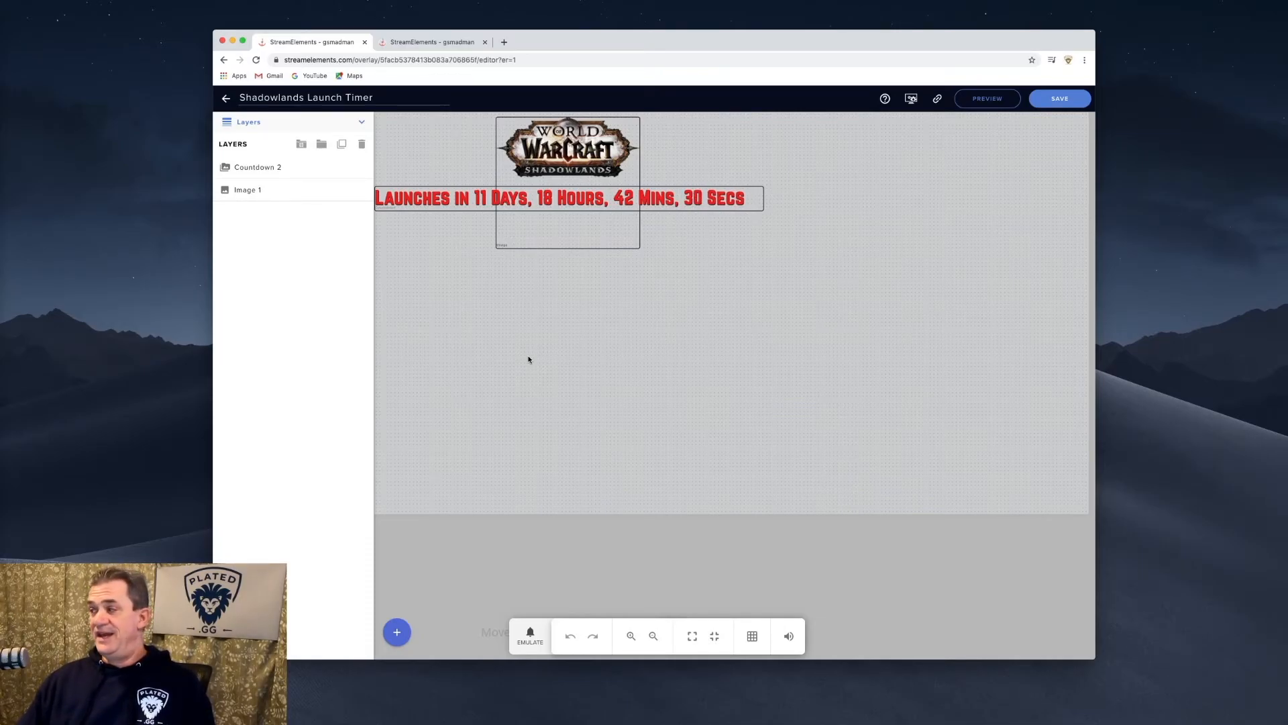
{"action": "left_click", "coordinate": [999, 99]}
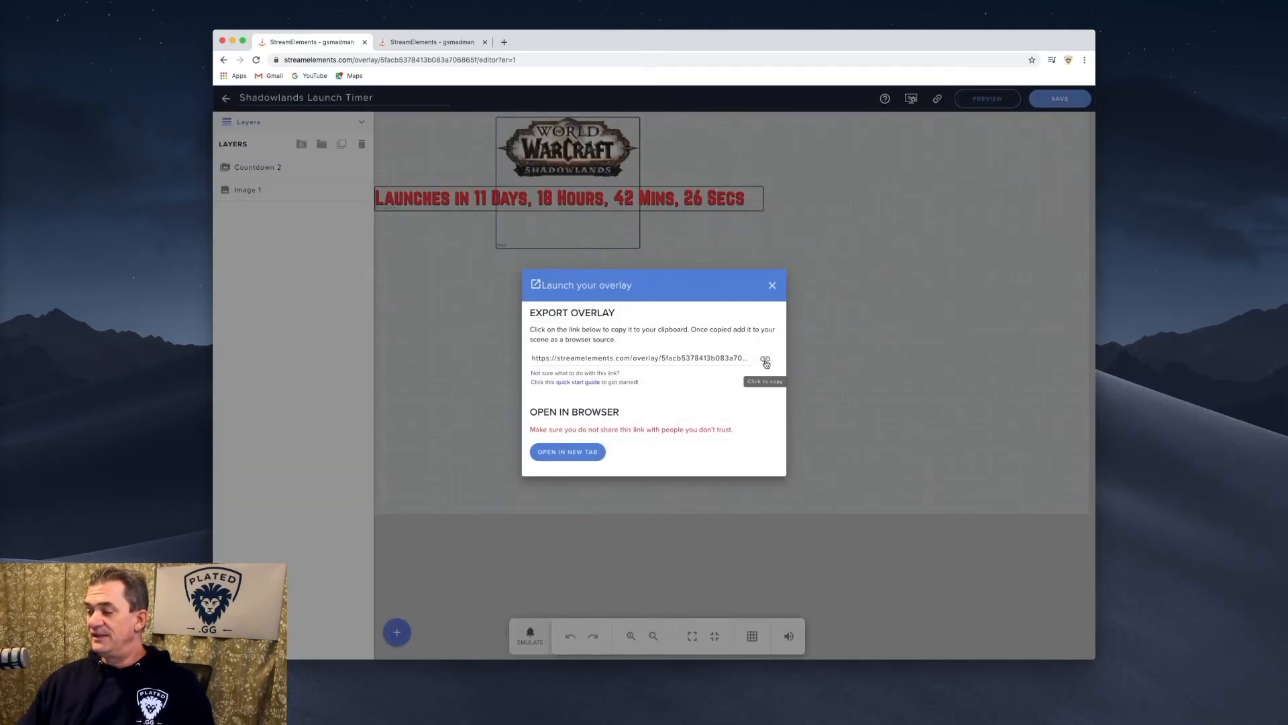
{"action": "left_click", "coordinate": [765, 363]}
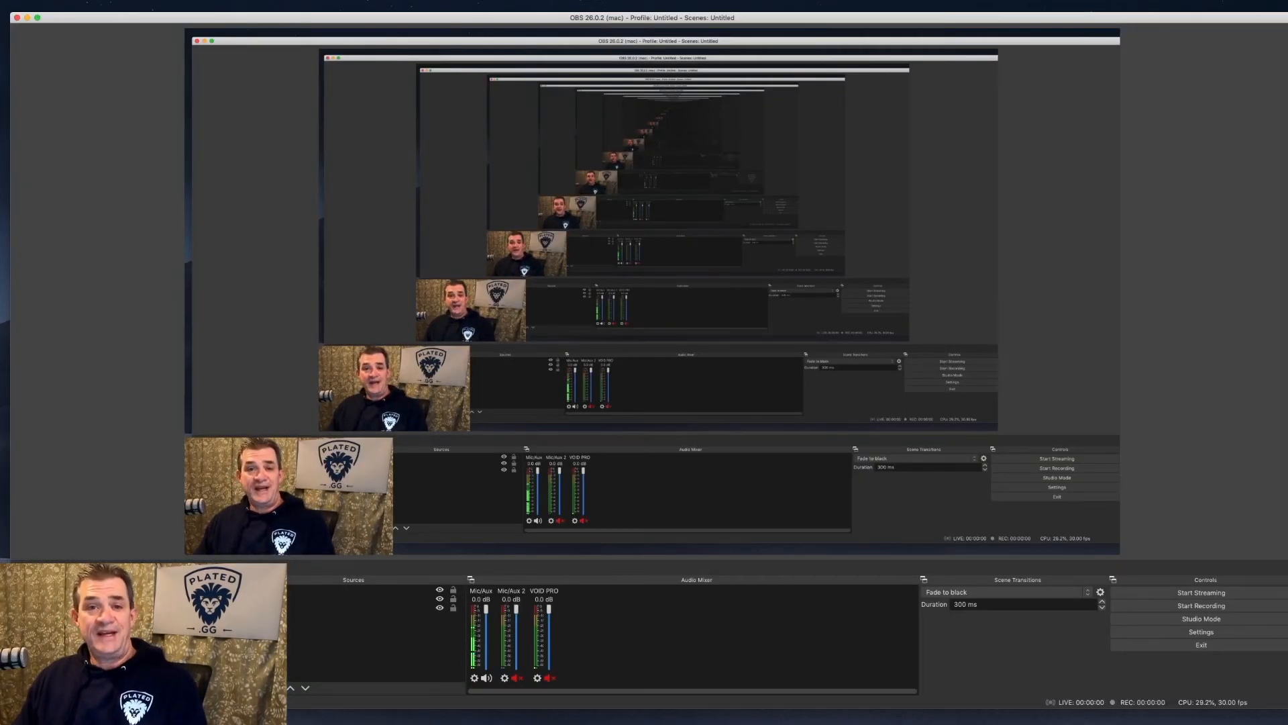
- Switch to OBS and add a new browser source named Timer to the scene
{"action": "left_click", "coordinate": [563, 350]}
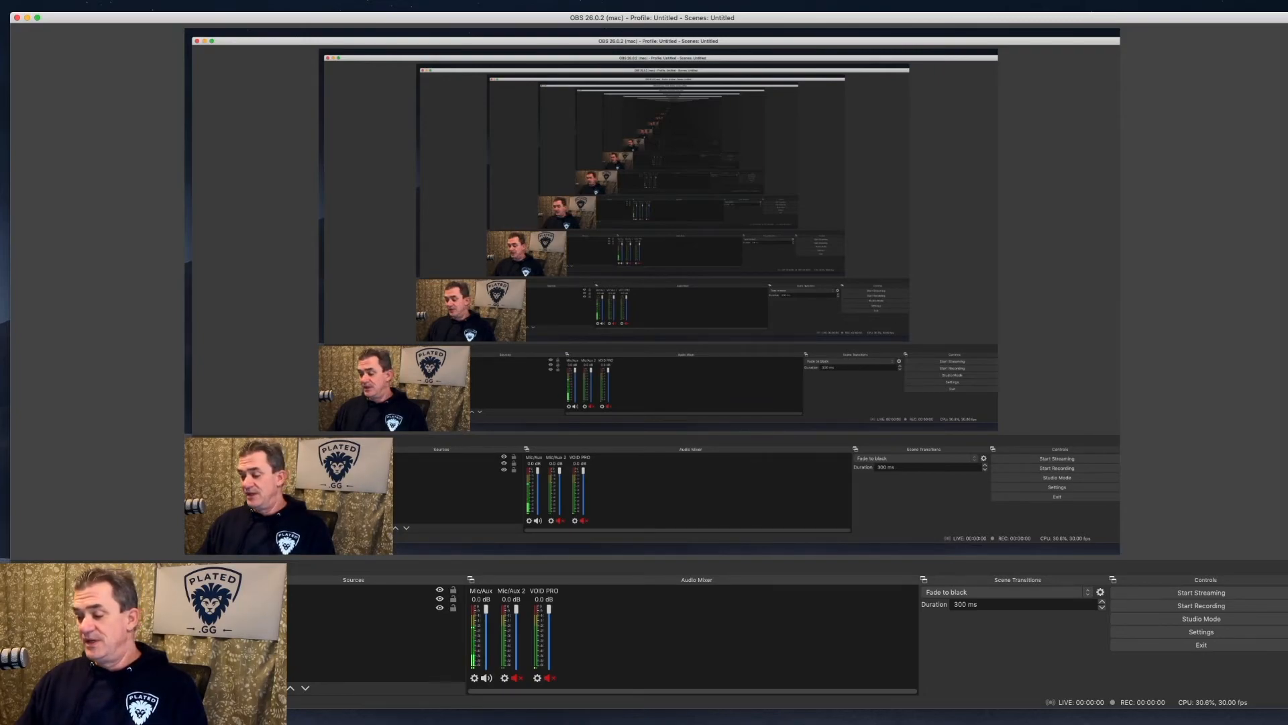
{"action": "left_click", "coordinate": [251, 688]}
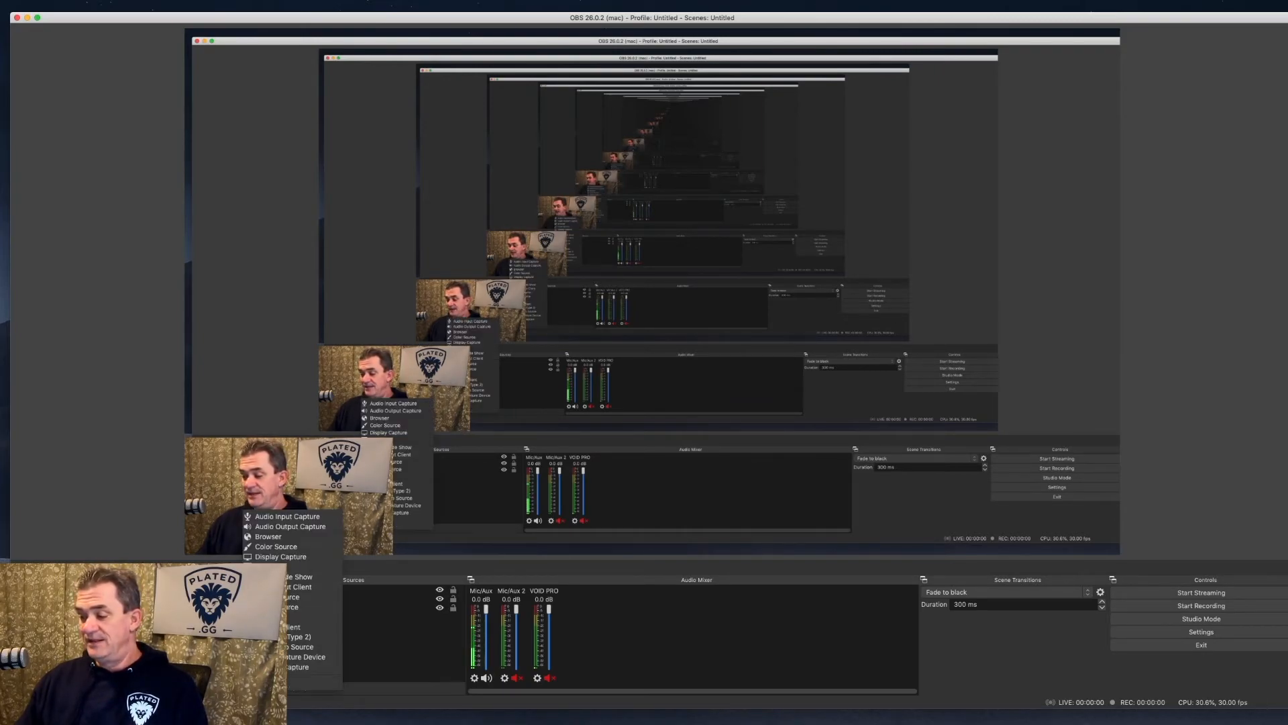
{"action": "left_click", "coordinate": [291, 537]}
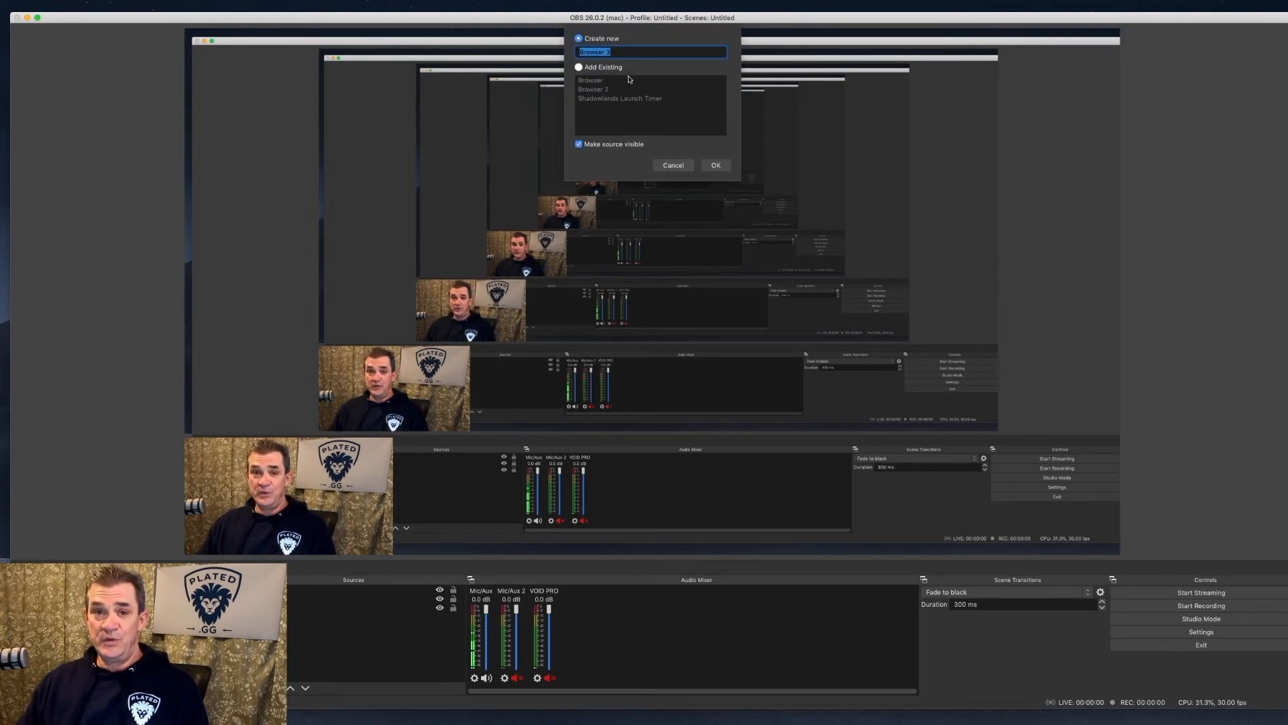
{"action": "type", "text": "Timer"}
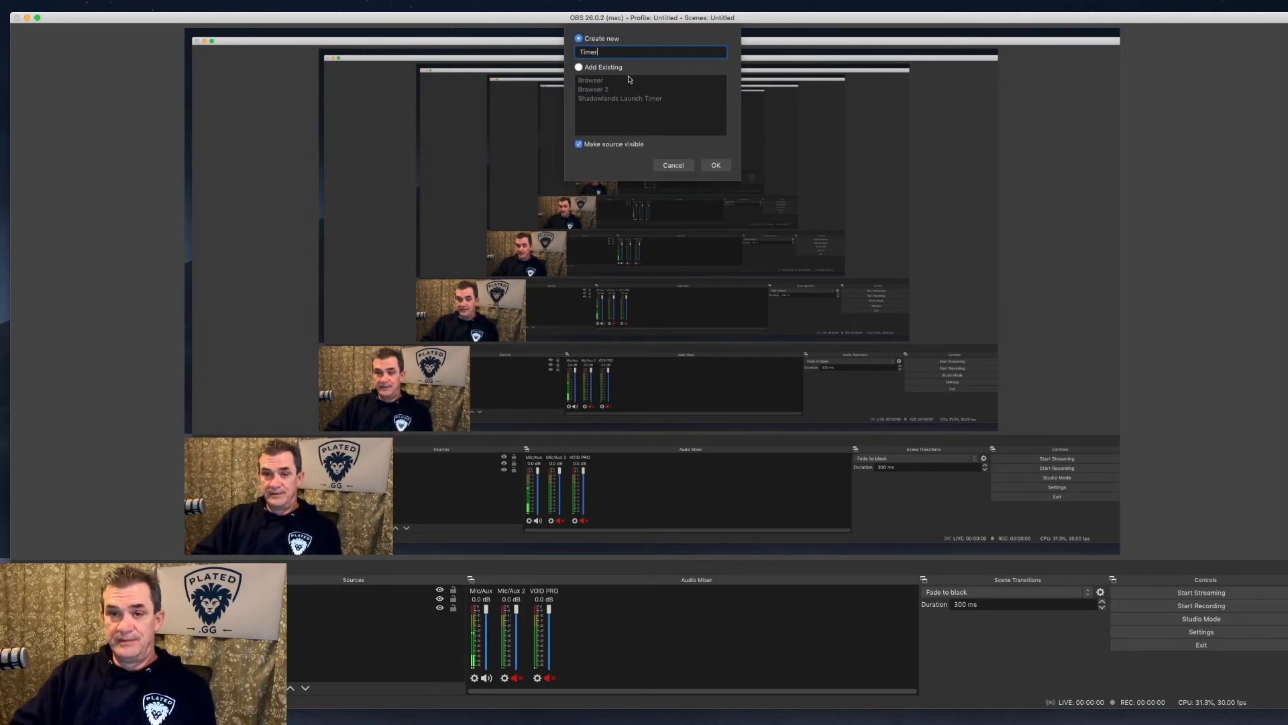
{"action": "left_click", "coordinate": [716, 165]}
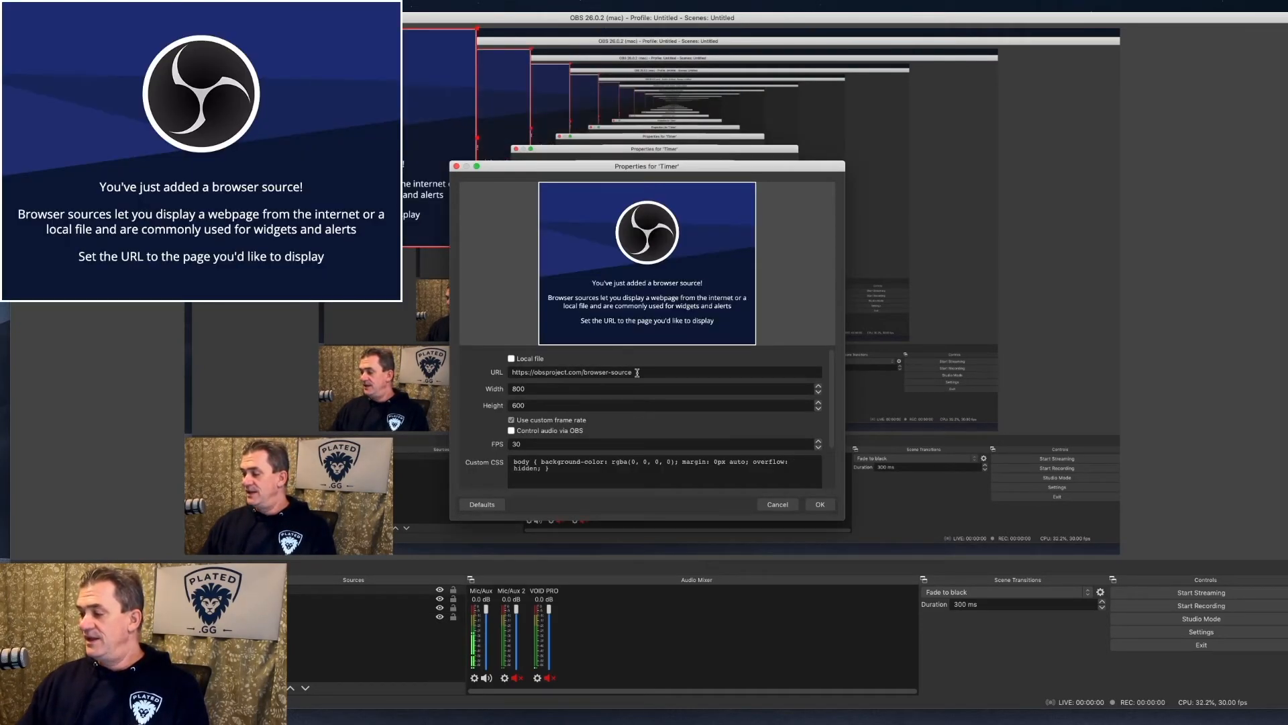
- Set the Timer source's URL to the copied overlay link with its access token, width 1050 and height 300, and apply the properties
{"action": "left_click_drag", "start_coordinate": [636, 372], "coordinate": [420, 379]}
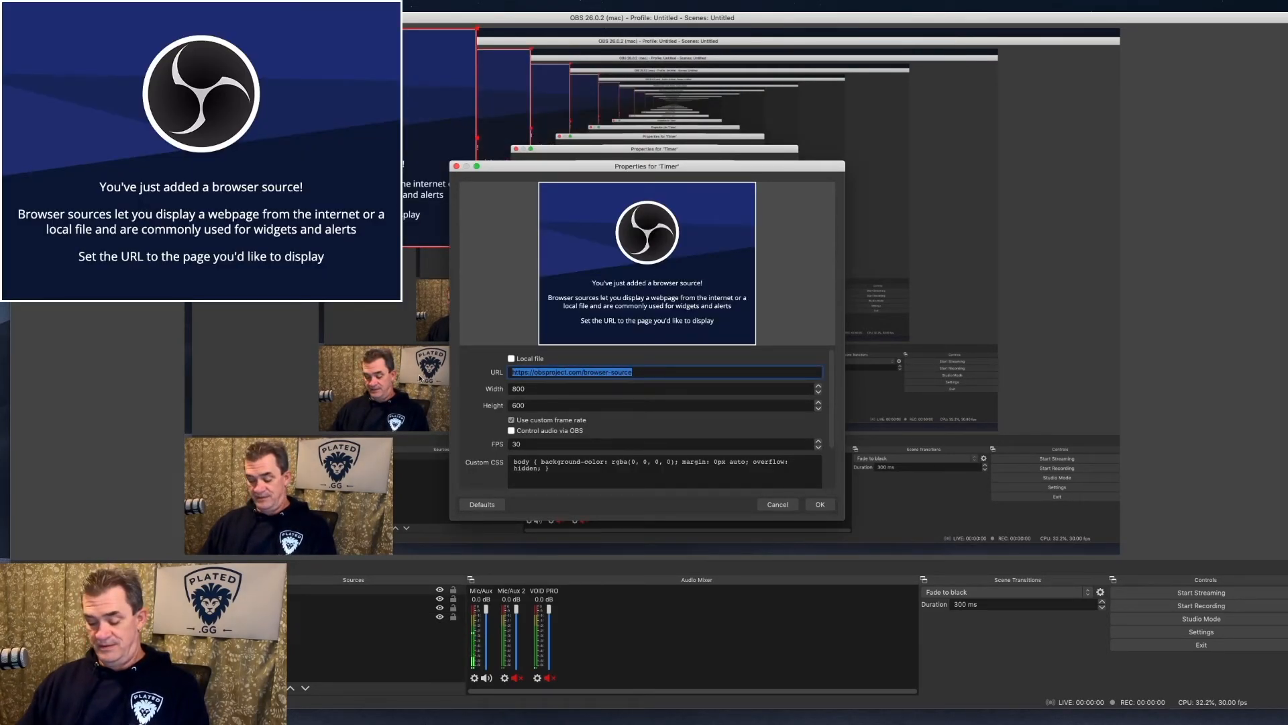
{"action": "key", "text": "super+v"}
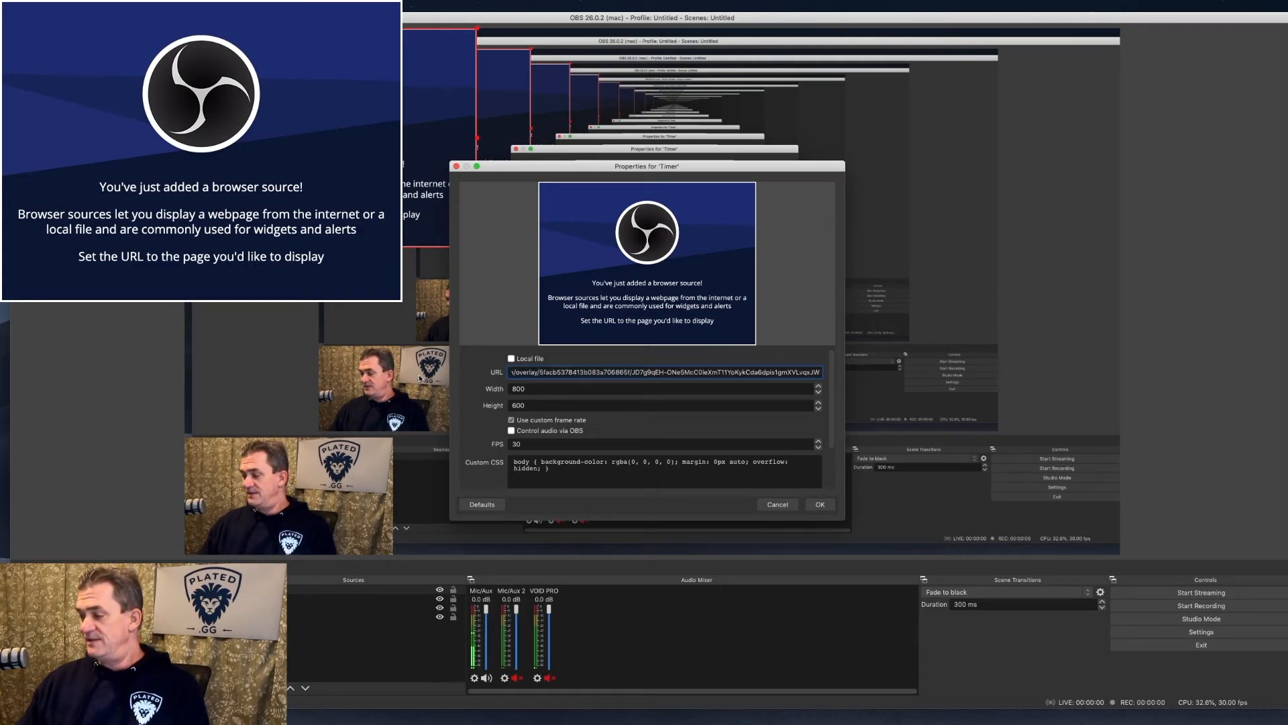
{"action": "double_click", "coordinate": [532, 388]}
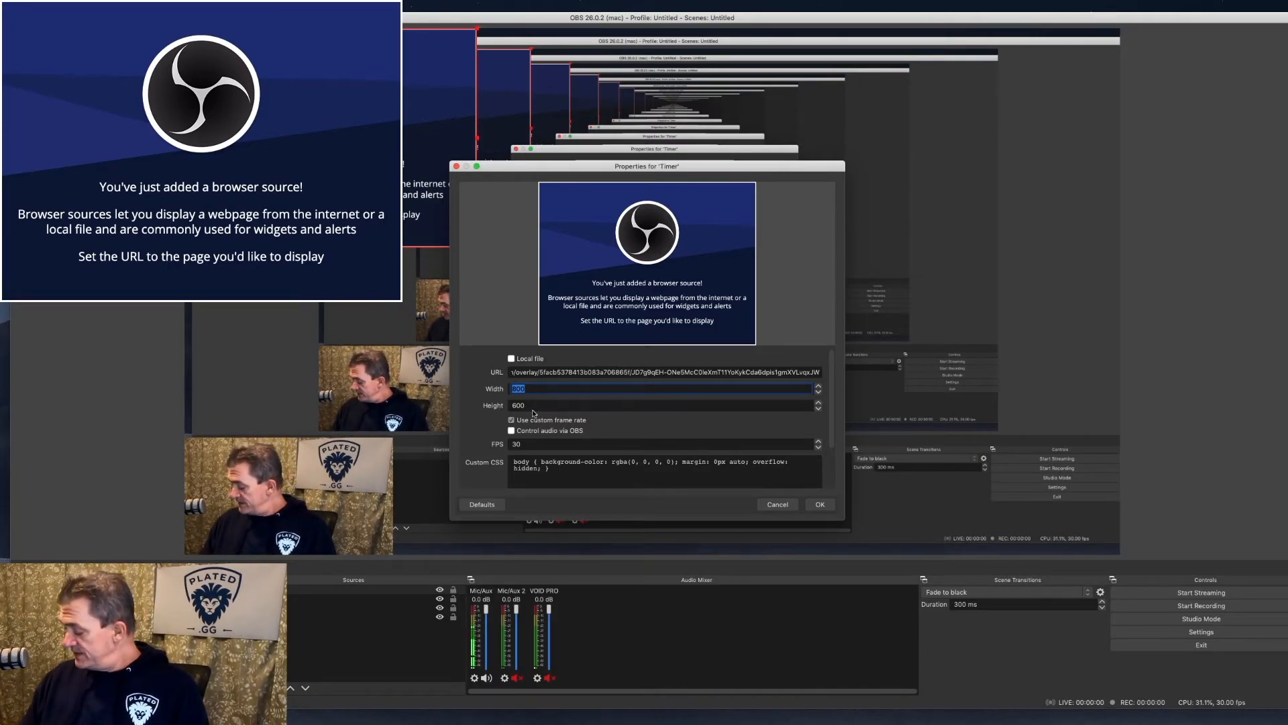
{"action": "type", "text": "15"}
{"action": "type", "text": "50"}
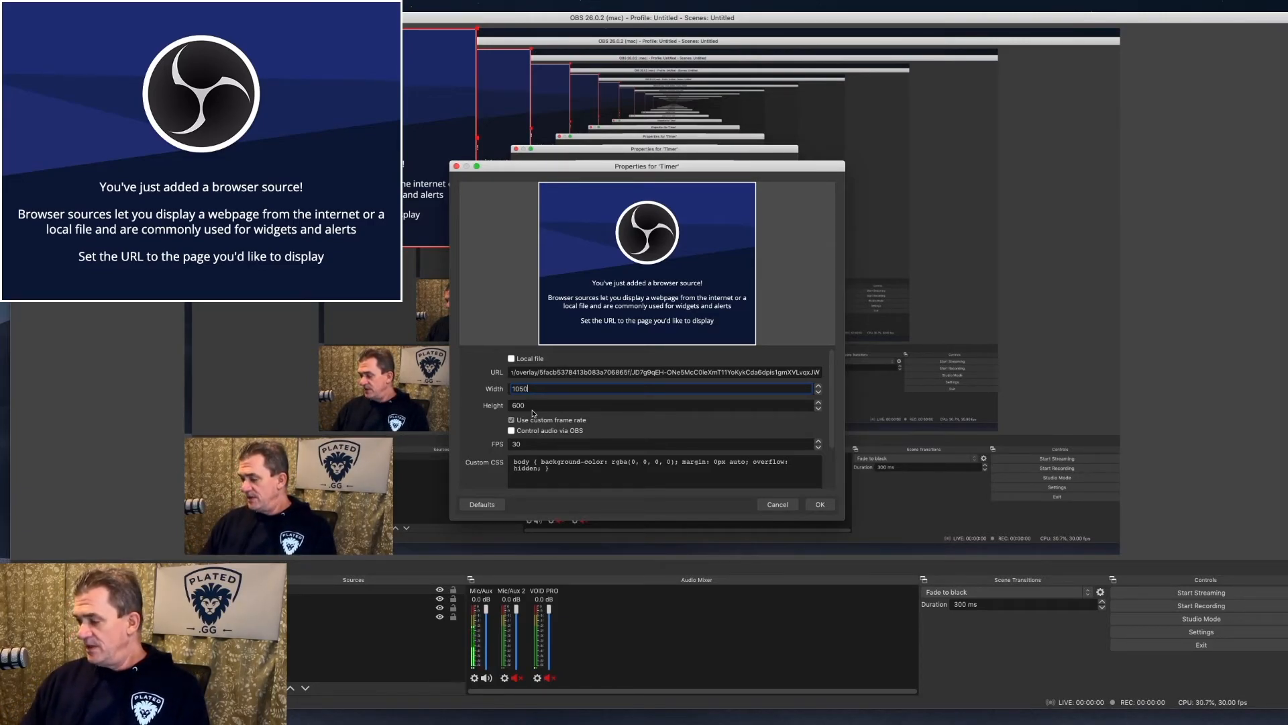
{"action": "key", "text": "Tab"}
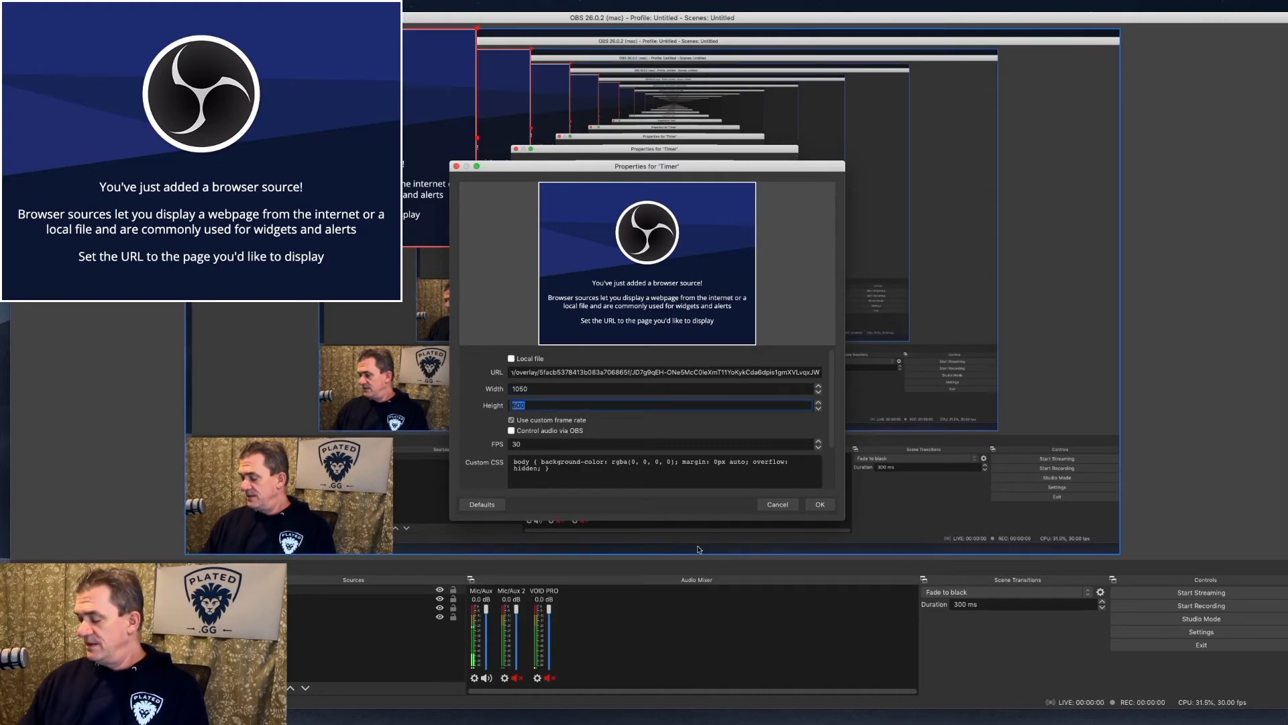
{"action": "type", "text": "300"}
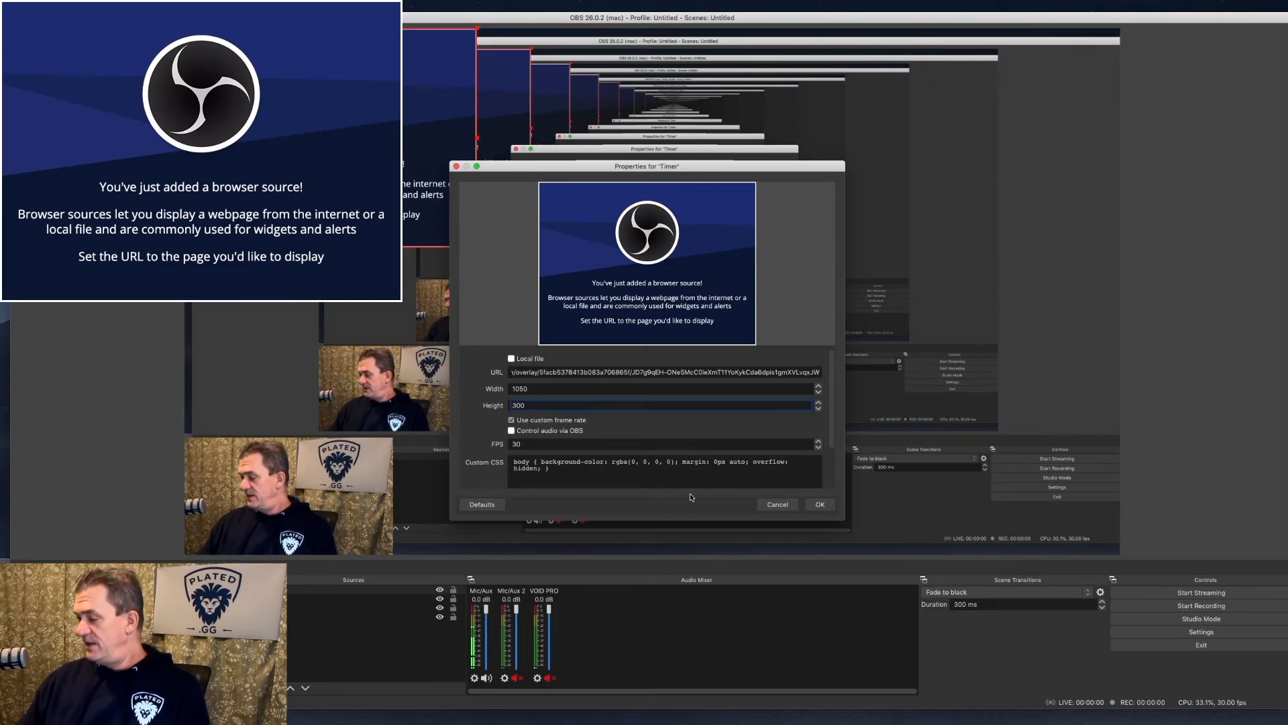
{"action": "left_click", "coordinate": [820, 504]}
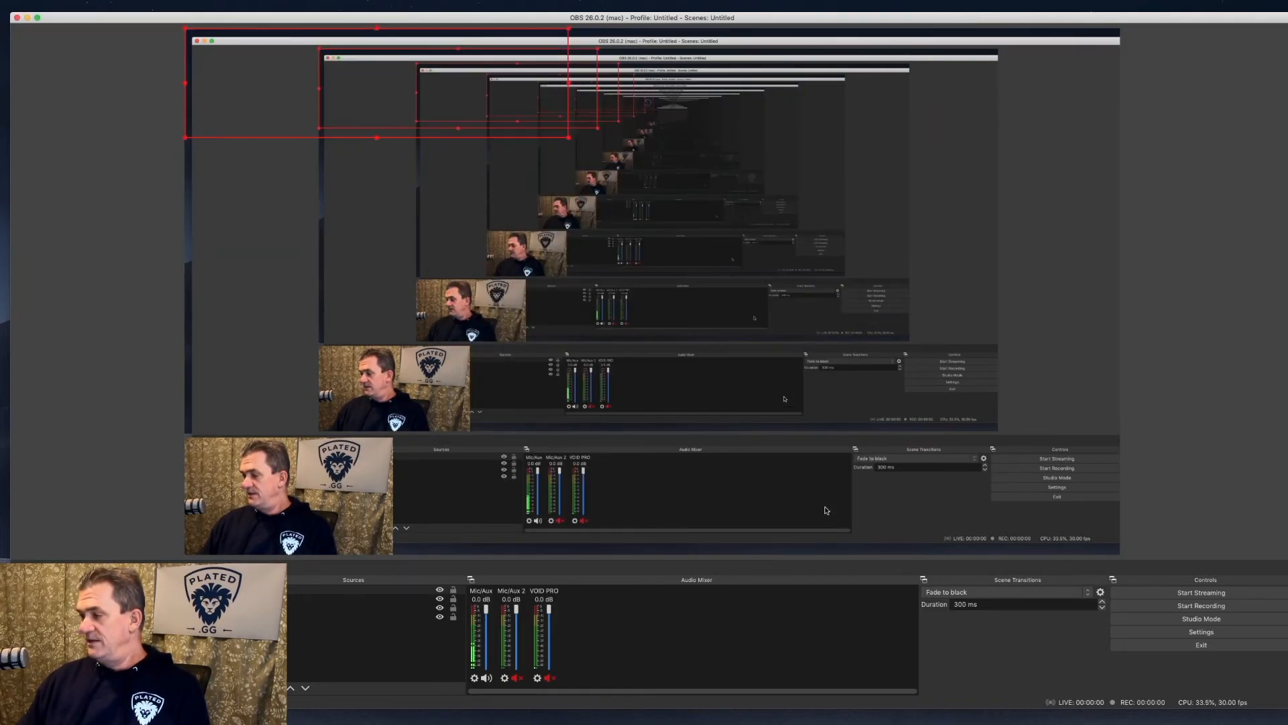